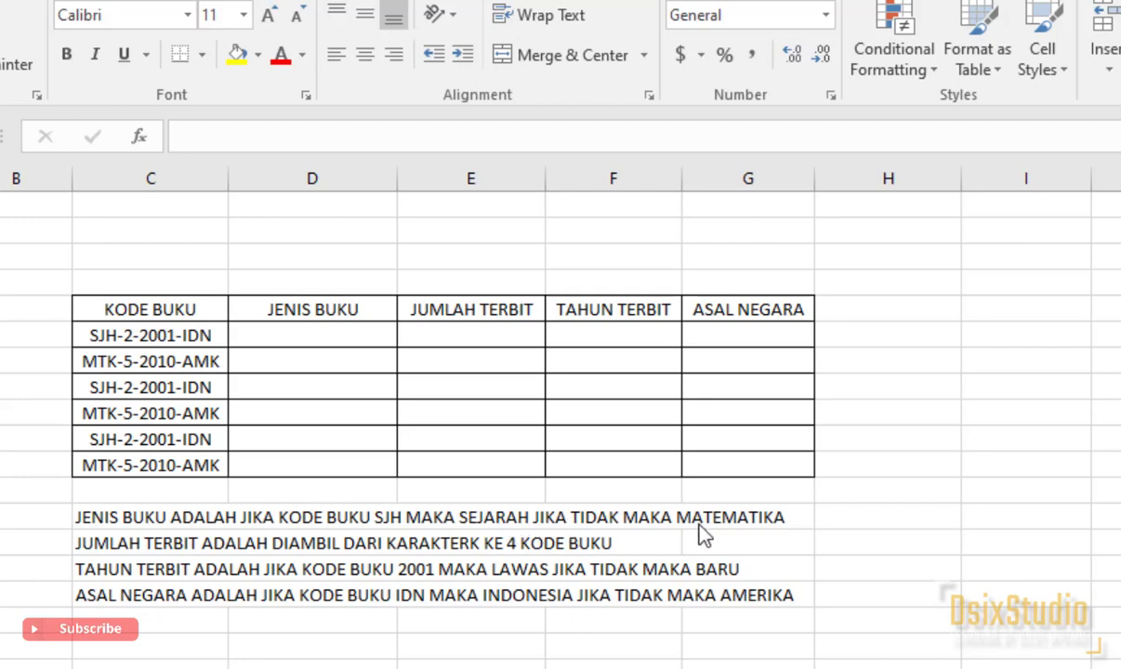
double_click(313, 336)
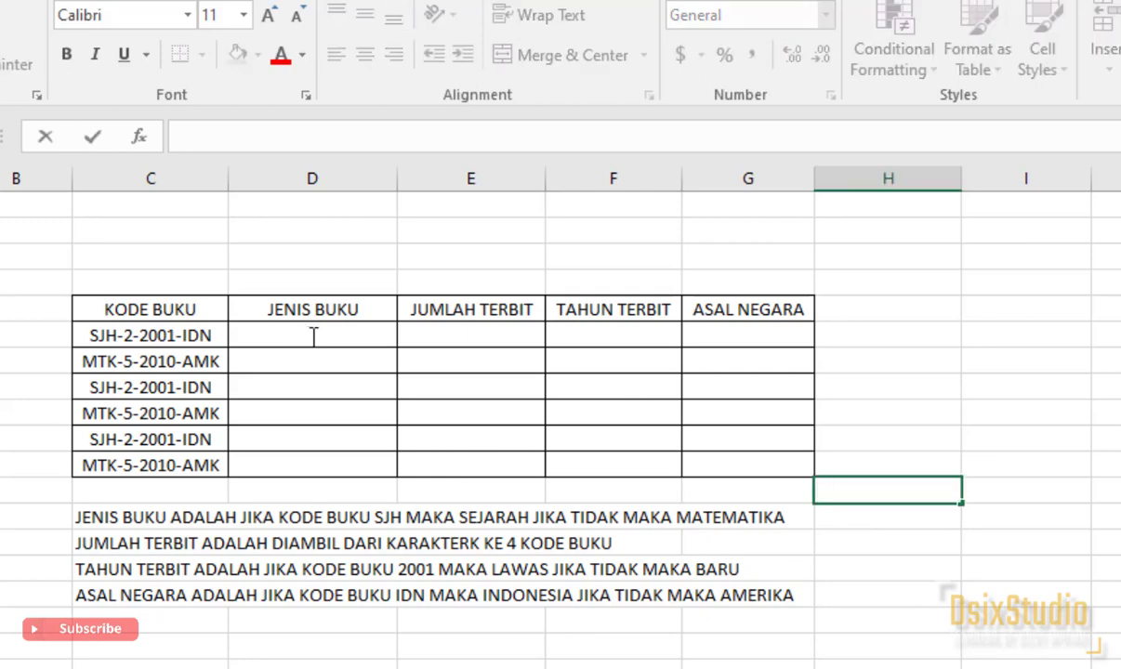
type("=")
left_click(311, 336)
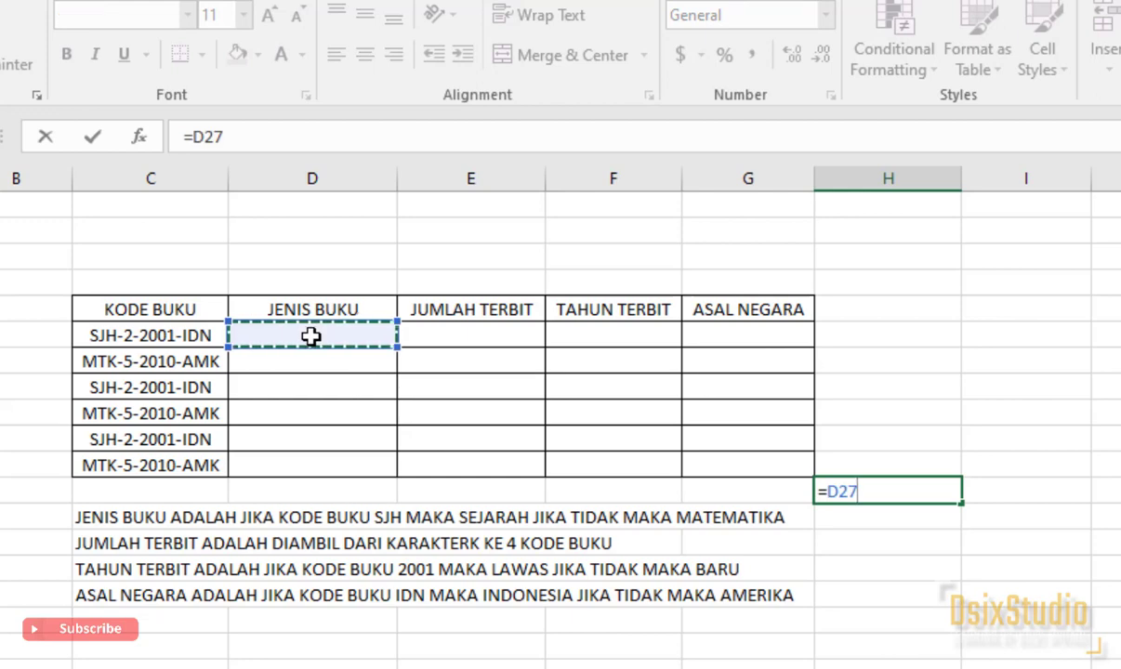
key("BackSpace")
key("BackSpace")
key("BackSpace")
key("BackSpace")
key("Escape")
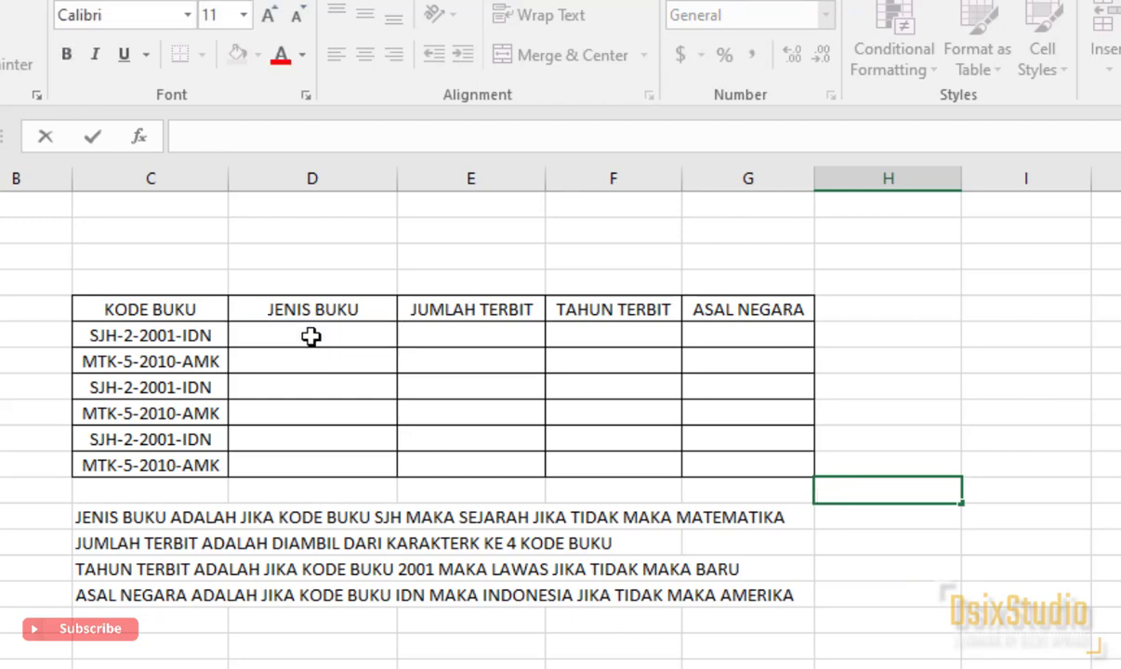
Step: Start an IF formula in D27, the first JENIS BUKU cell, testing whether C27 equals "SJH"
left_click(310, 336)
type("=")
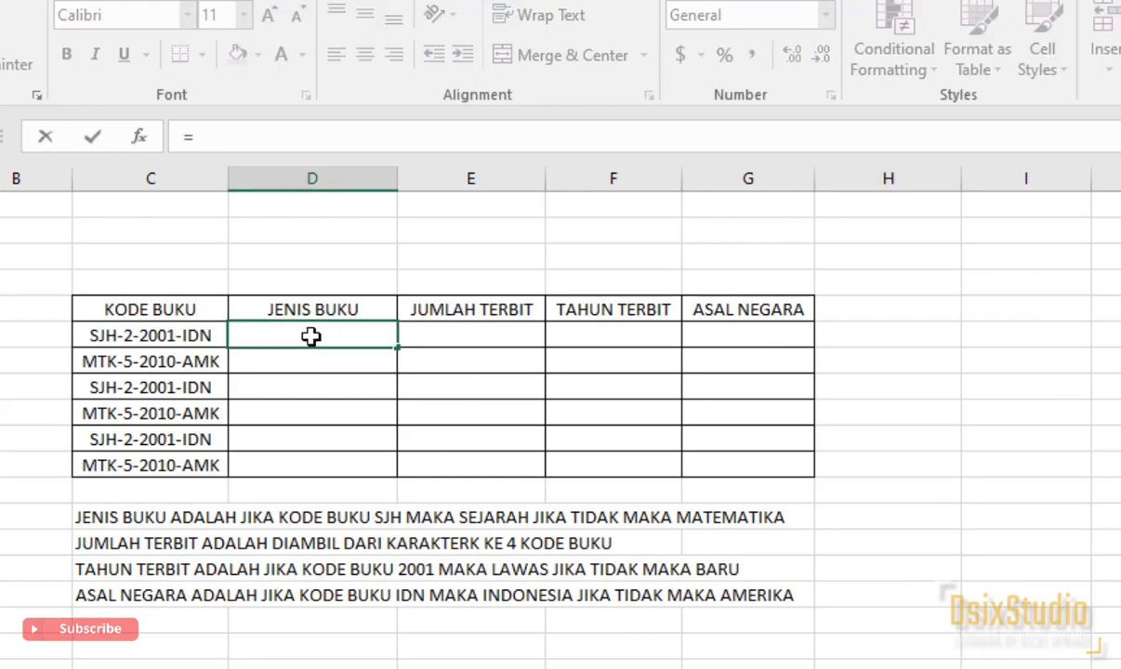
type("if")
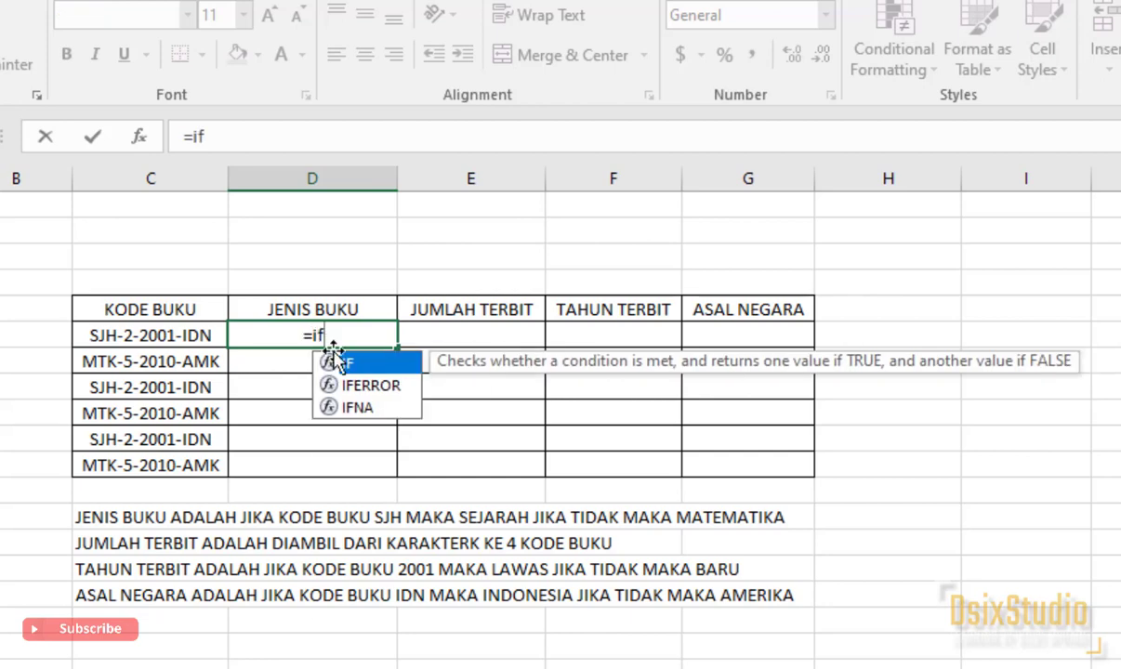
double_click(337, 360)
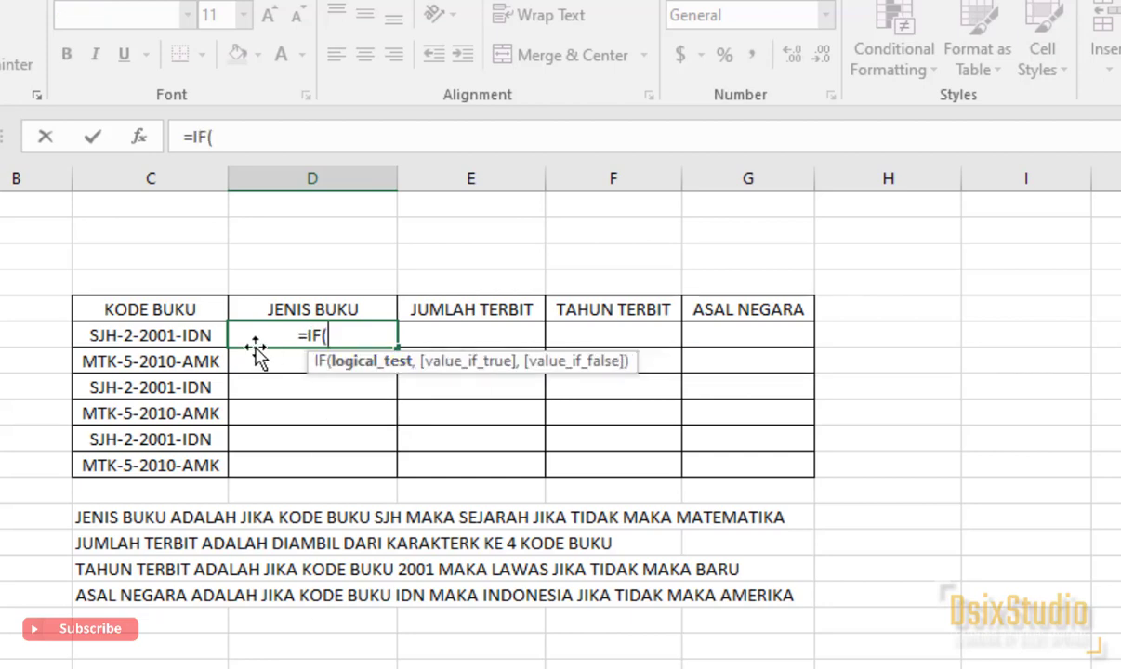
left_click(174, 336)
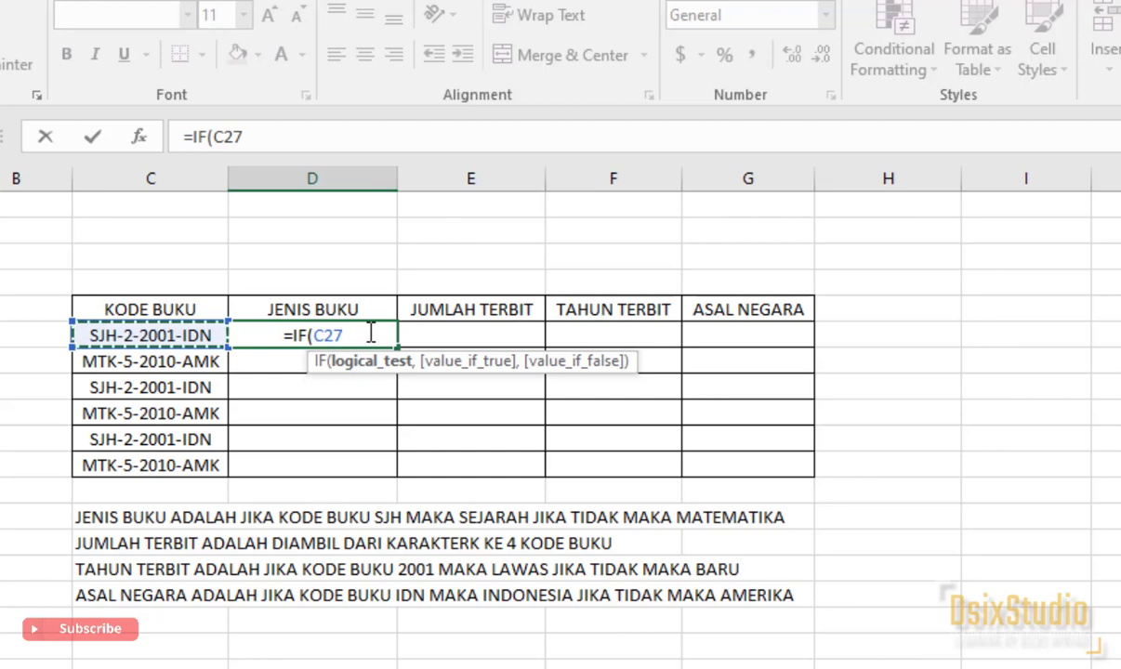
type("=")
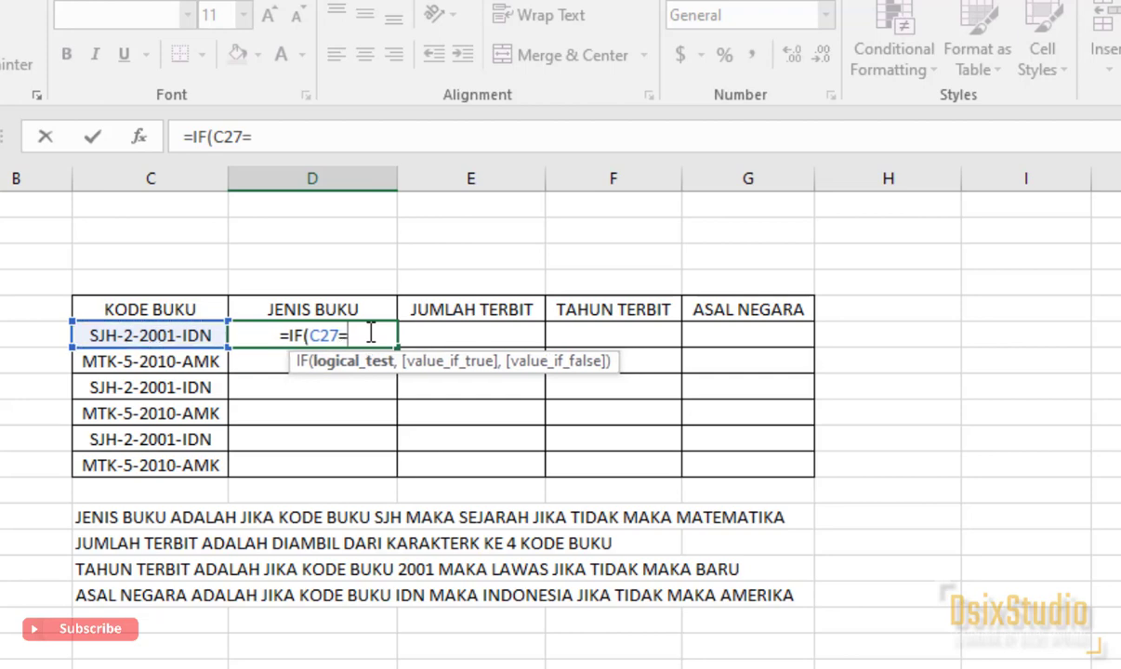
type("\"")
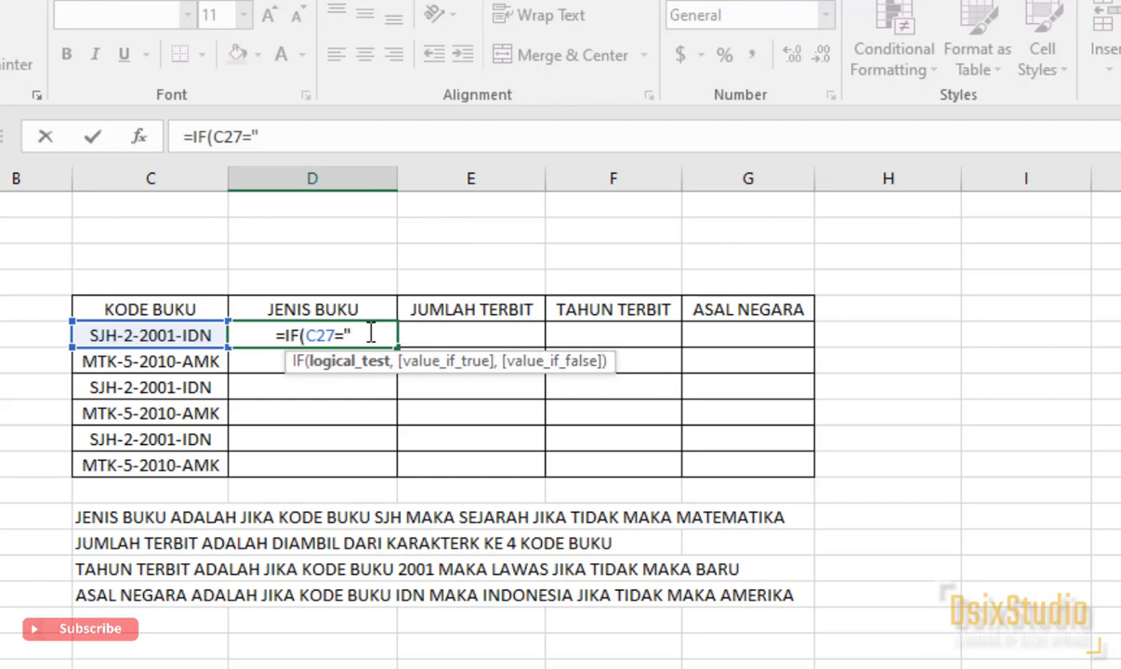
type("SJH")
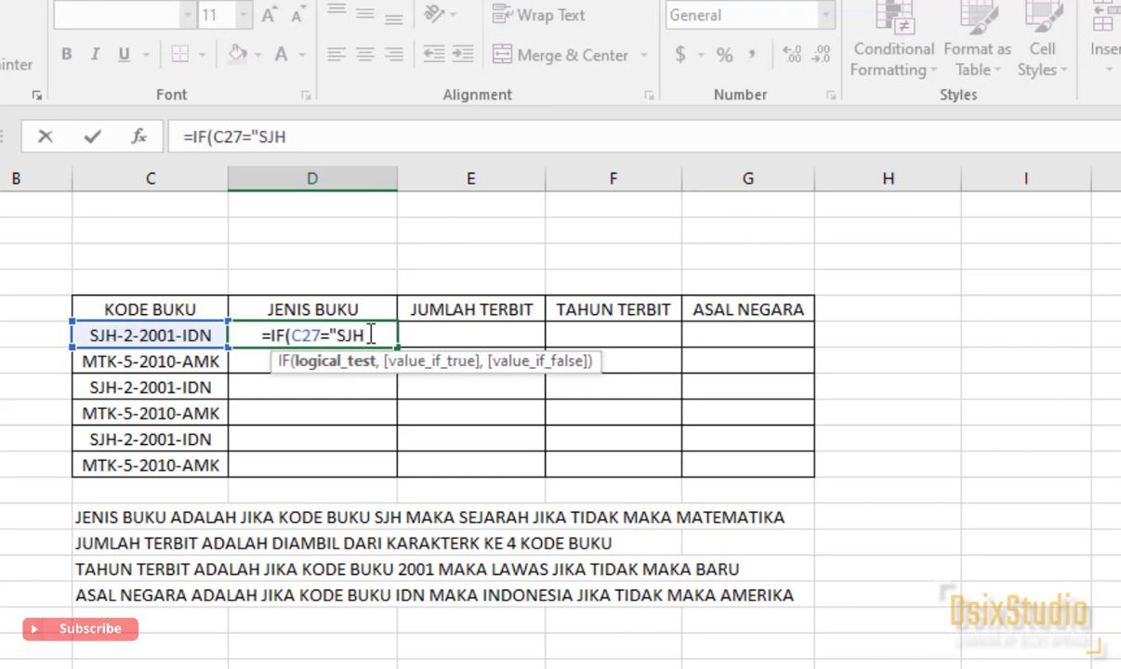
type("\"")
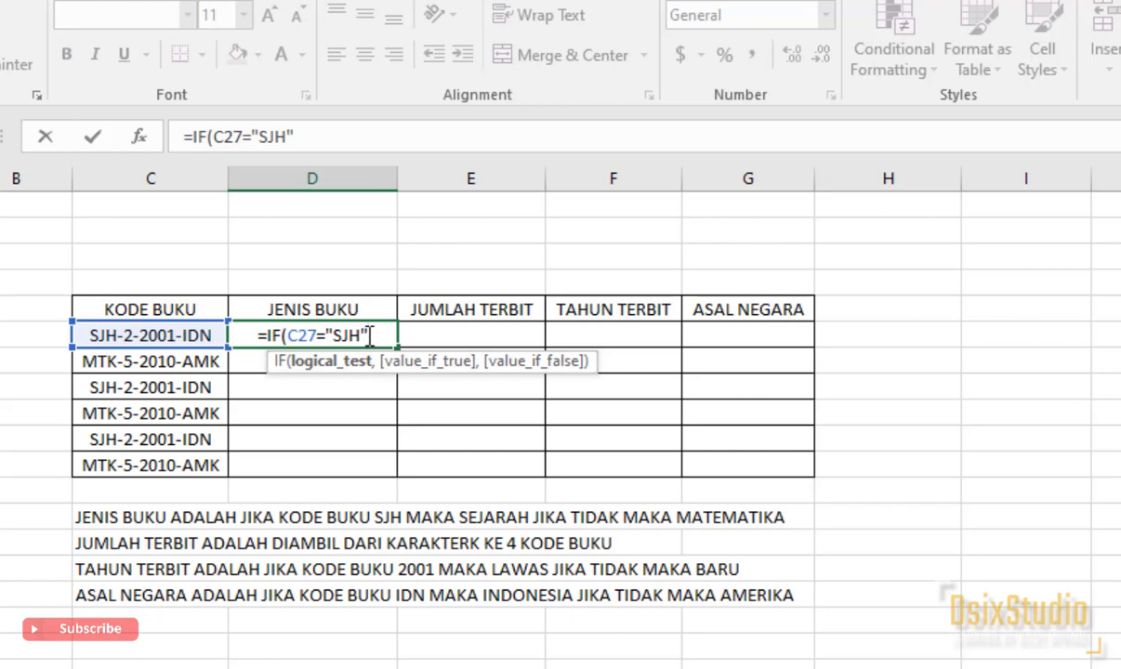
type(",")
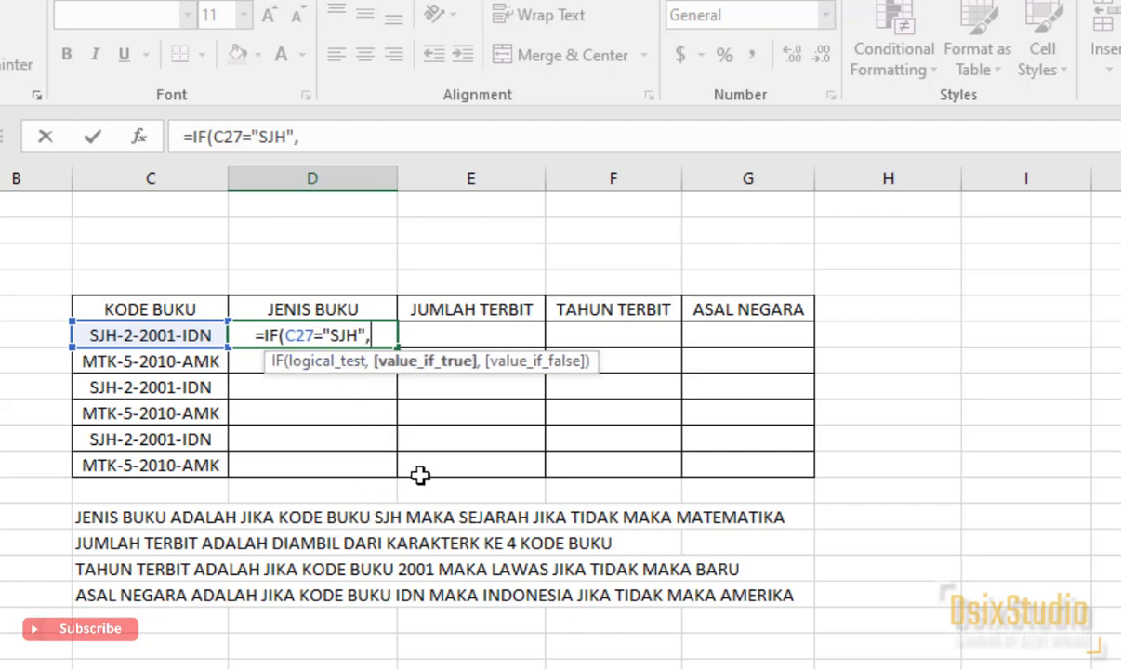
Step: Complete the IF formula in D27 with "SEJARAH" as the true value and "MATEMATIKA" as the false value
type("\"S")
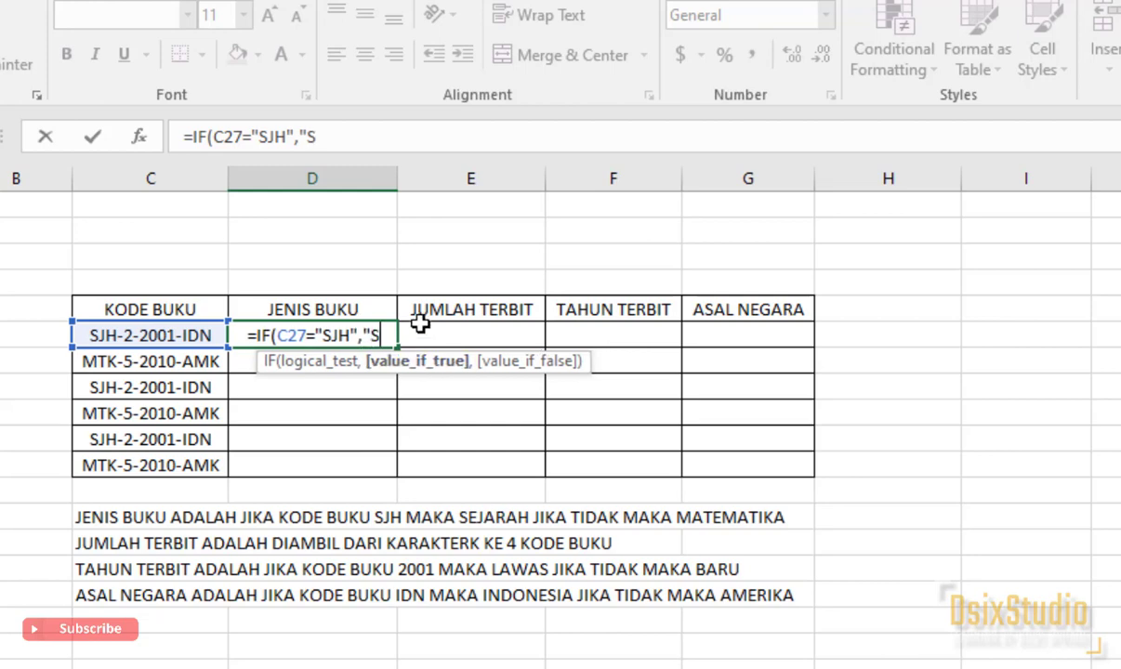
type("EJARAH")
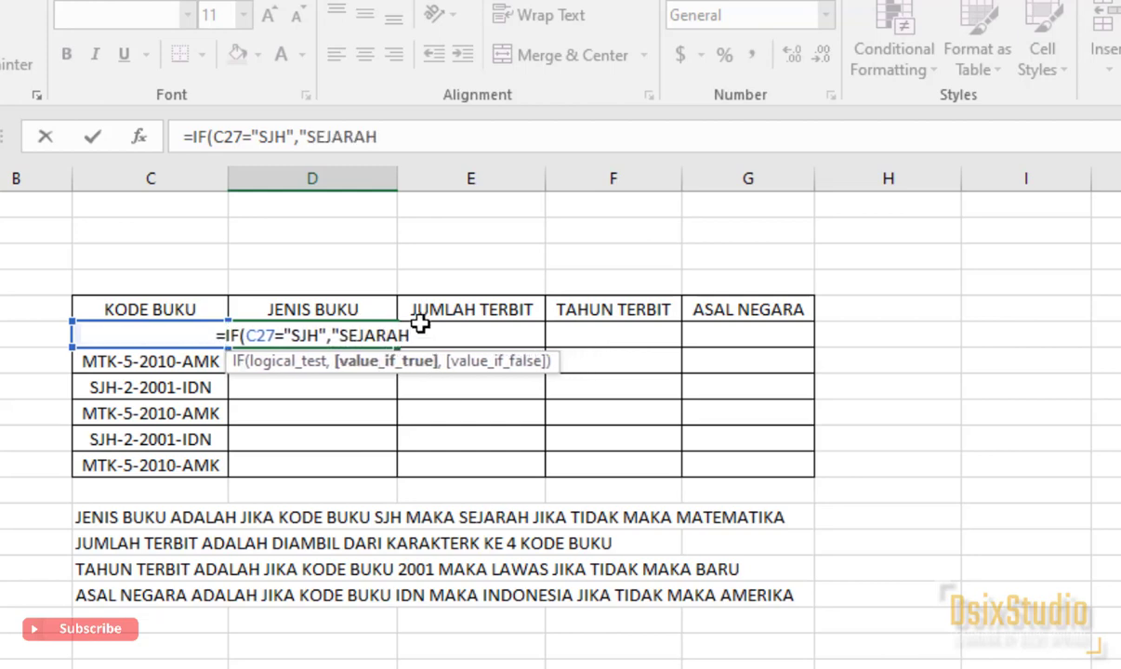
type("\",")
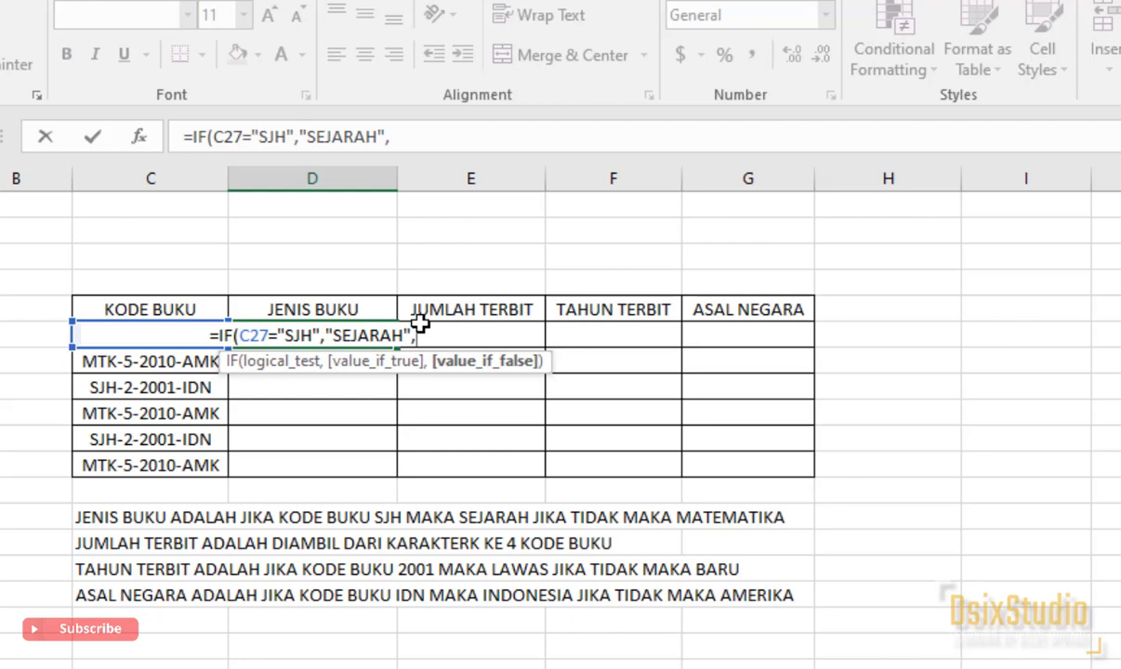
type("\"MATEMAT")
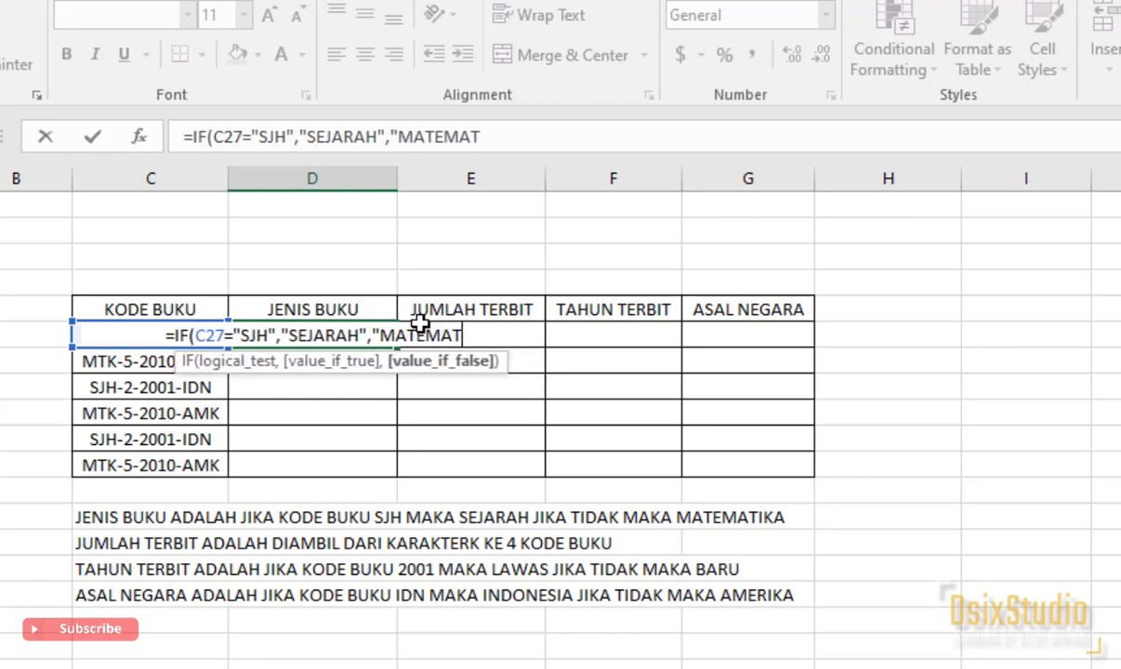
type("IKA\")")
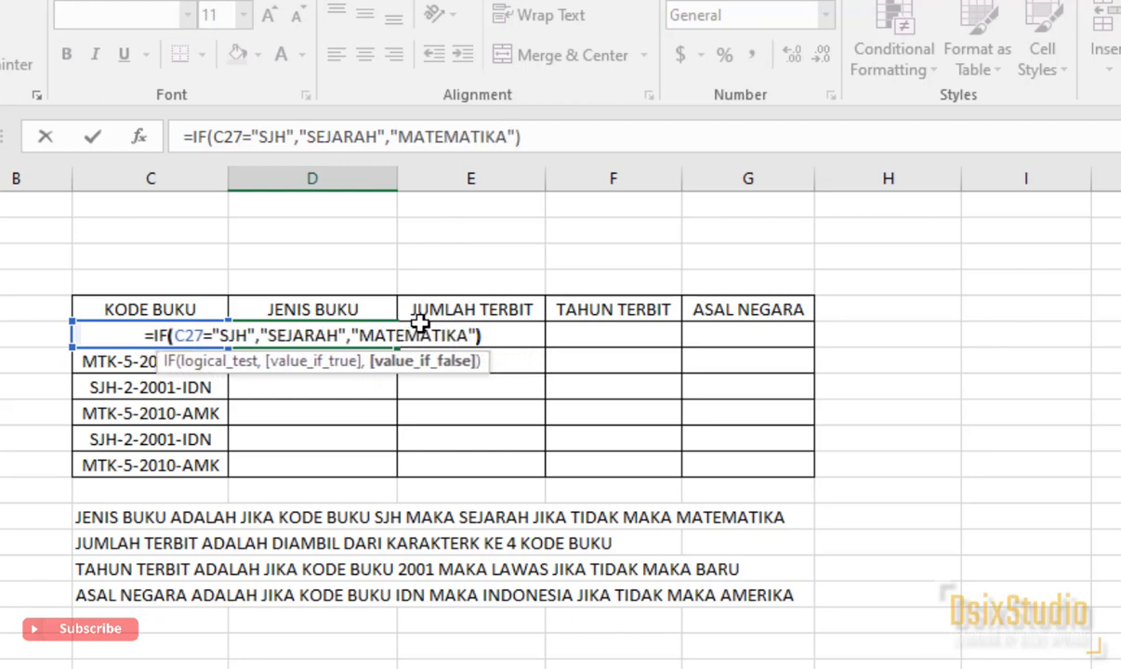
key("Return")
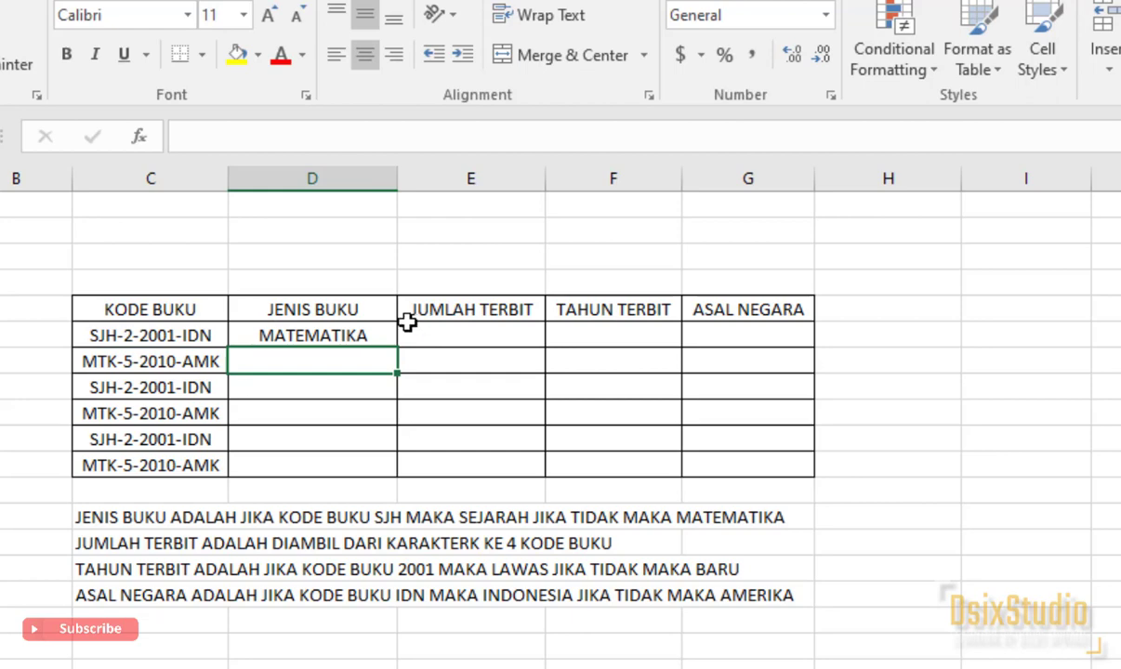
left_click(327, 329)
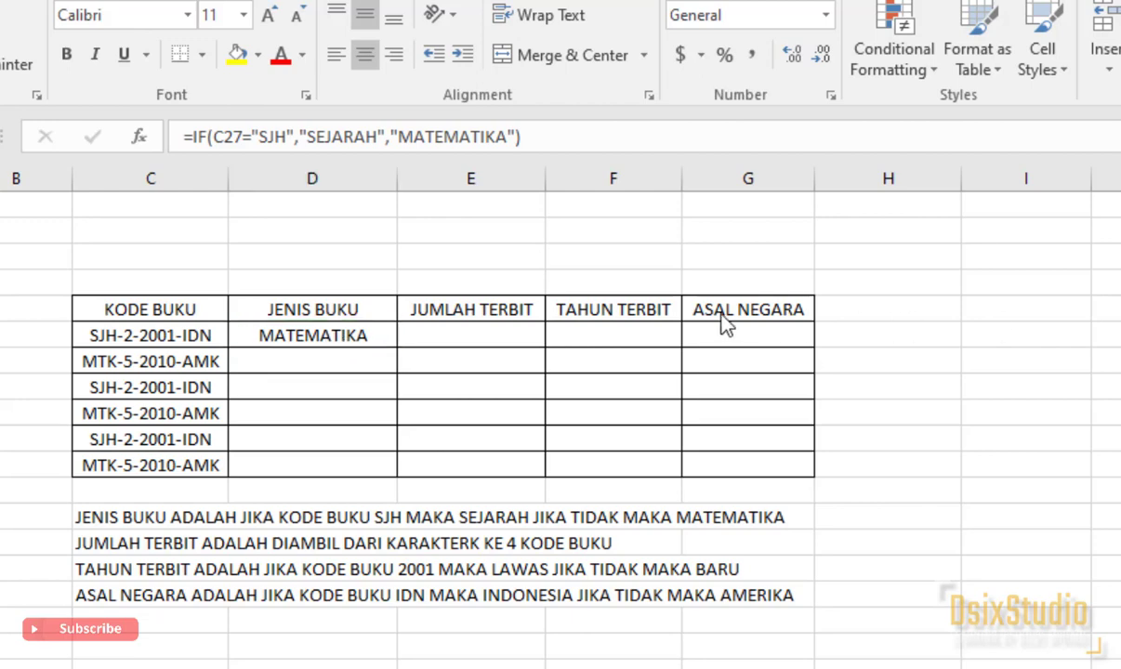
left_click(361, 337)
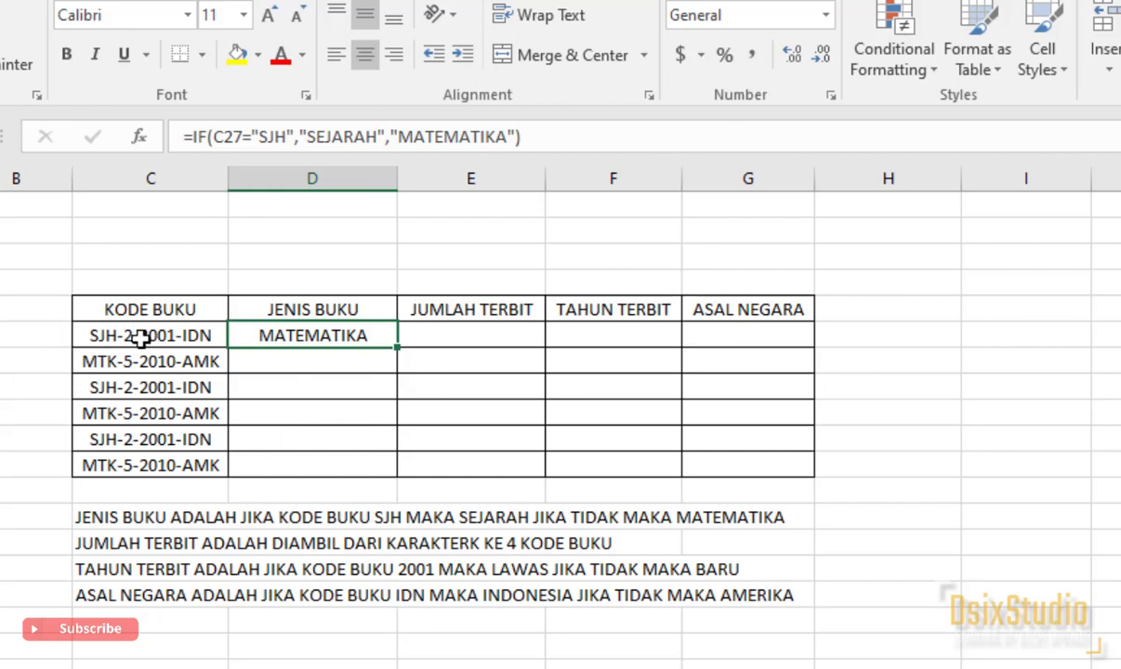
left_click(228, 139)
key("Return")
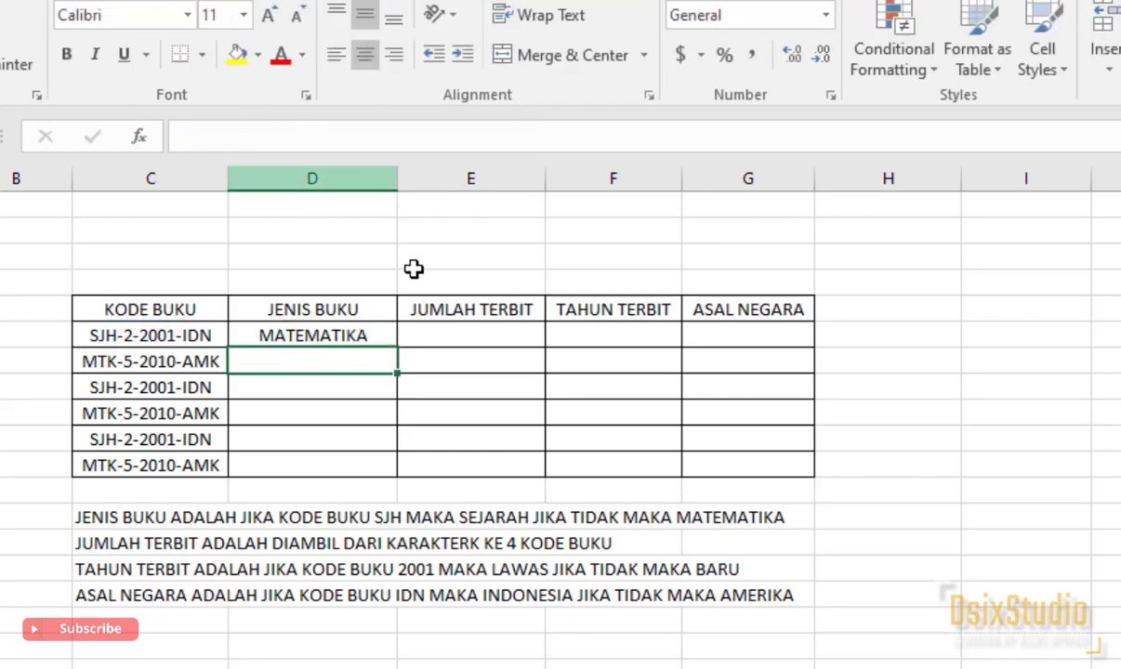
Step: Enter the formula =LEFT(C27,3) in the empty cell I27 to extract the first three characters of the book code
left_click(1002, 332)
type("=L")
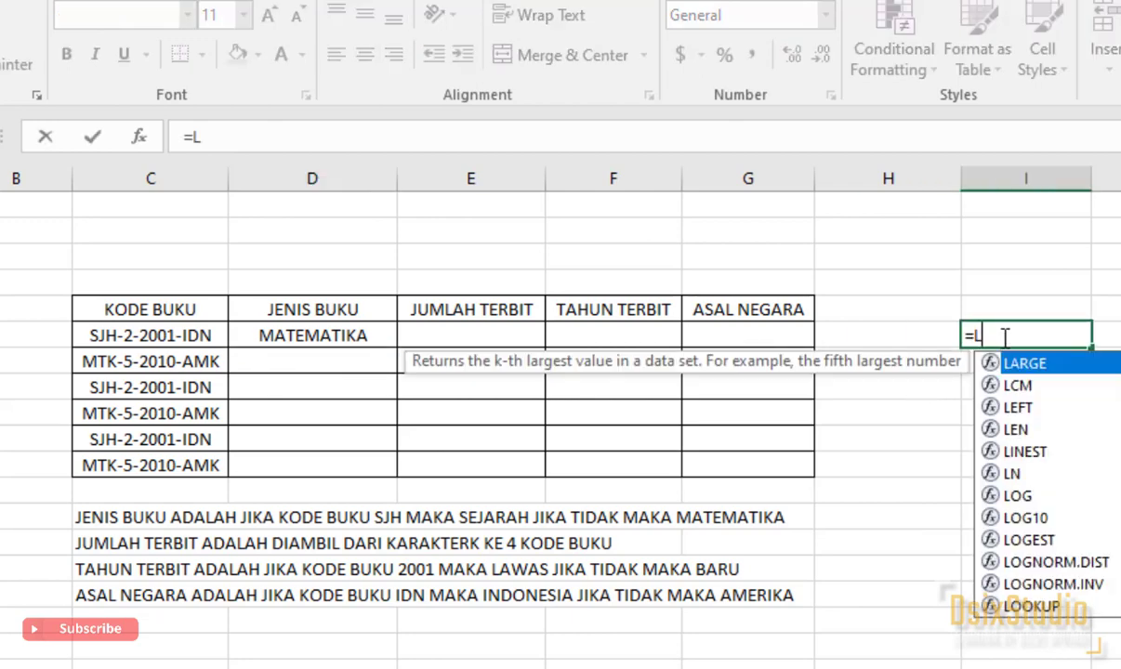
type("E")
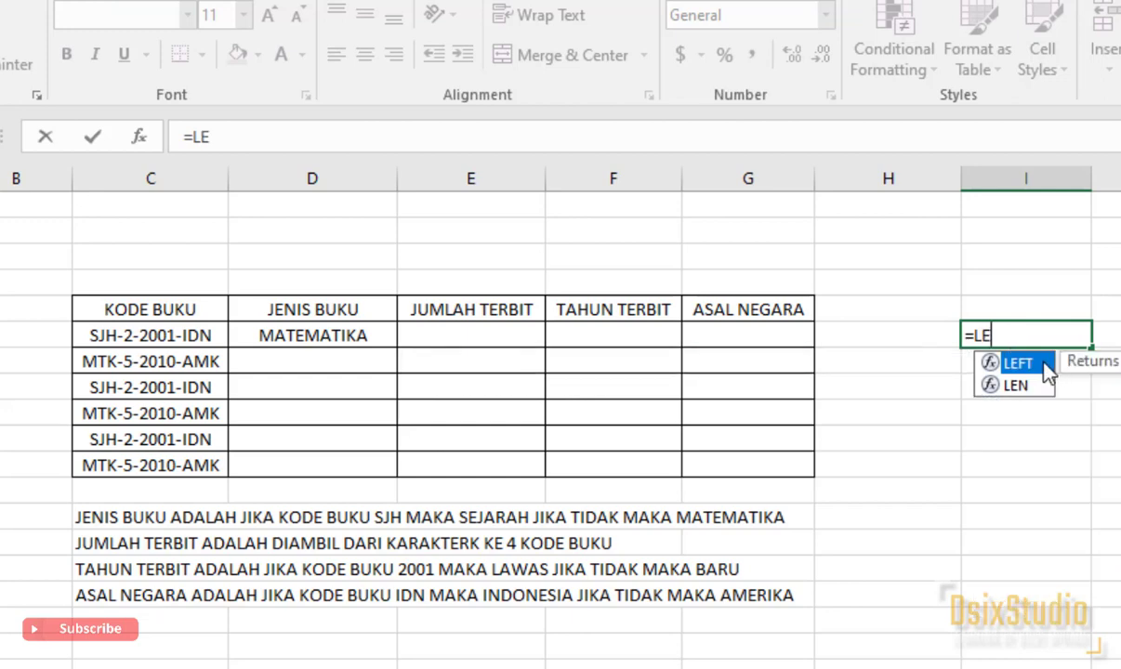
double_click(1043, 366)
left_click(158, 335)
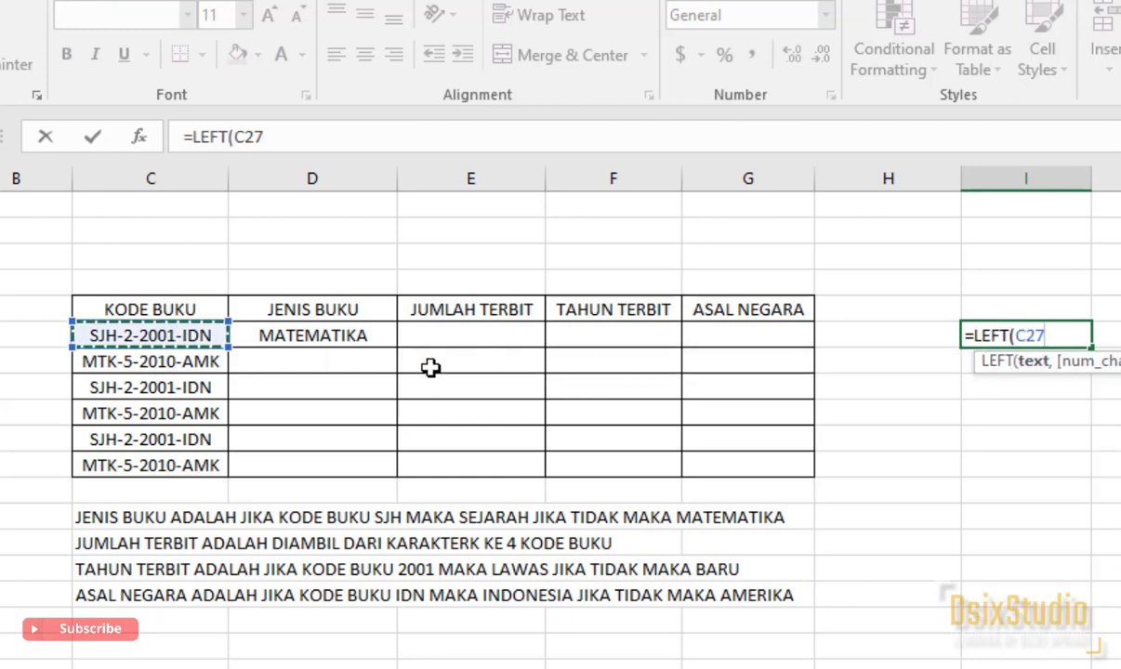
type(",3)")
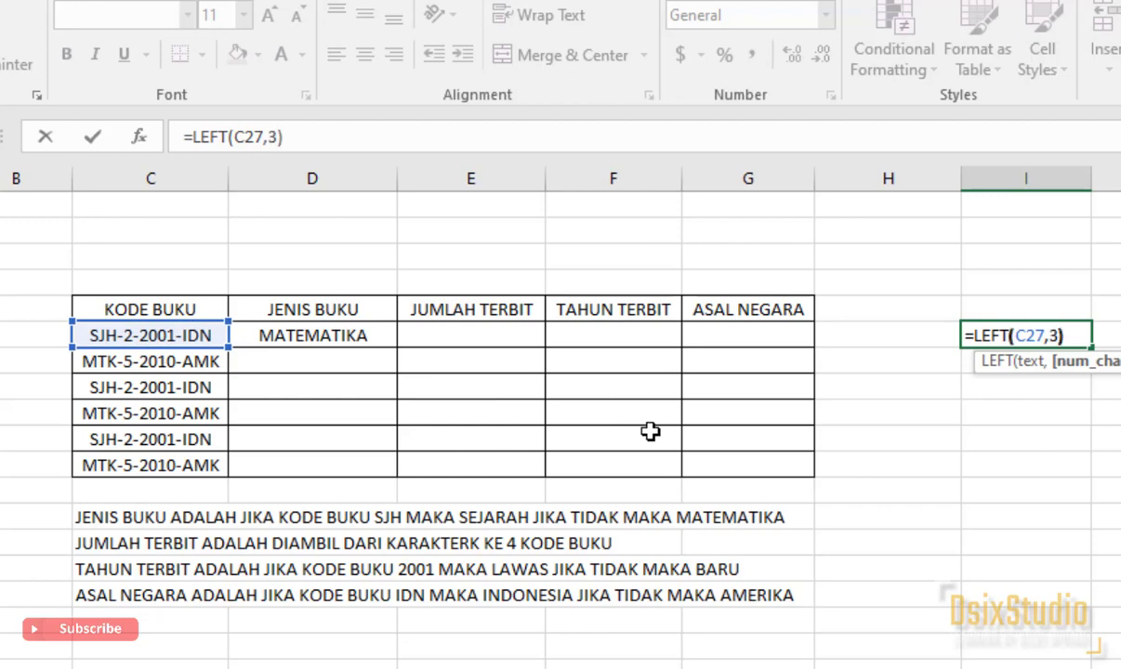
key("Return")
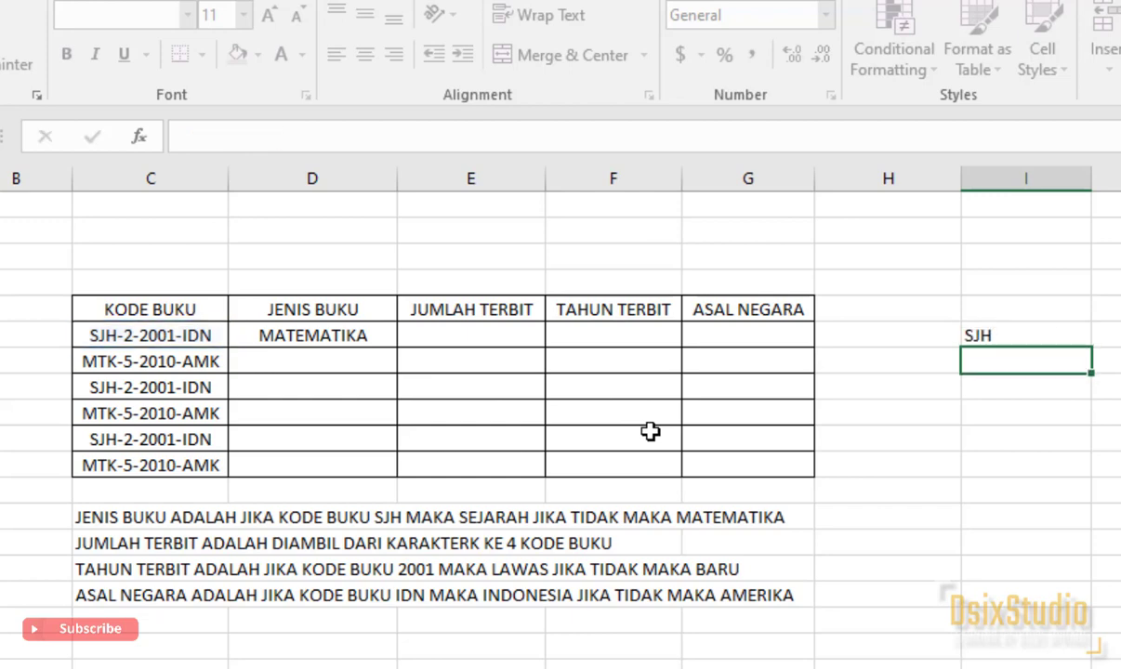
Step: Copy the expression LEFT(C27,3) without its equals sign from the formula in I27, leaving that formula intact
left_click(1024, 337)
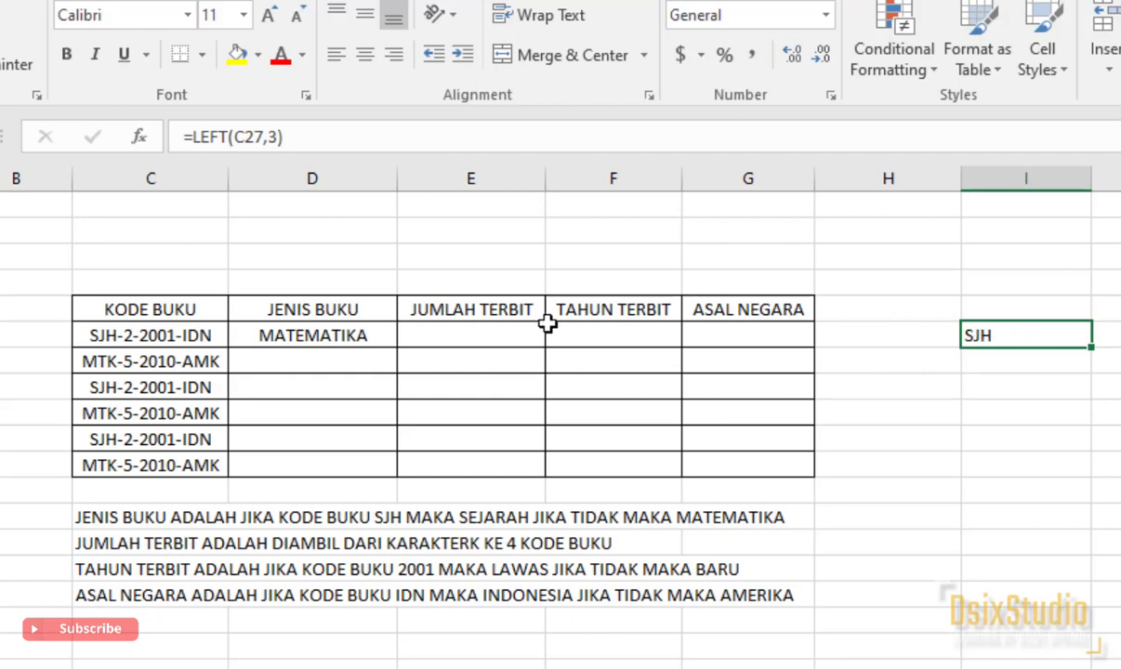
left_click(363, 341)
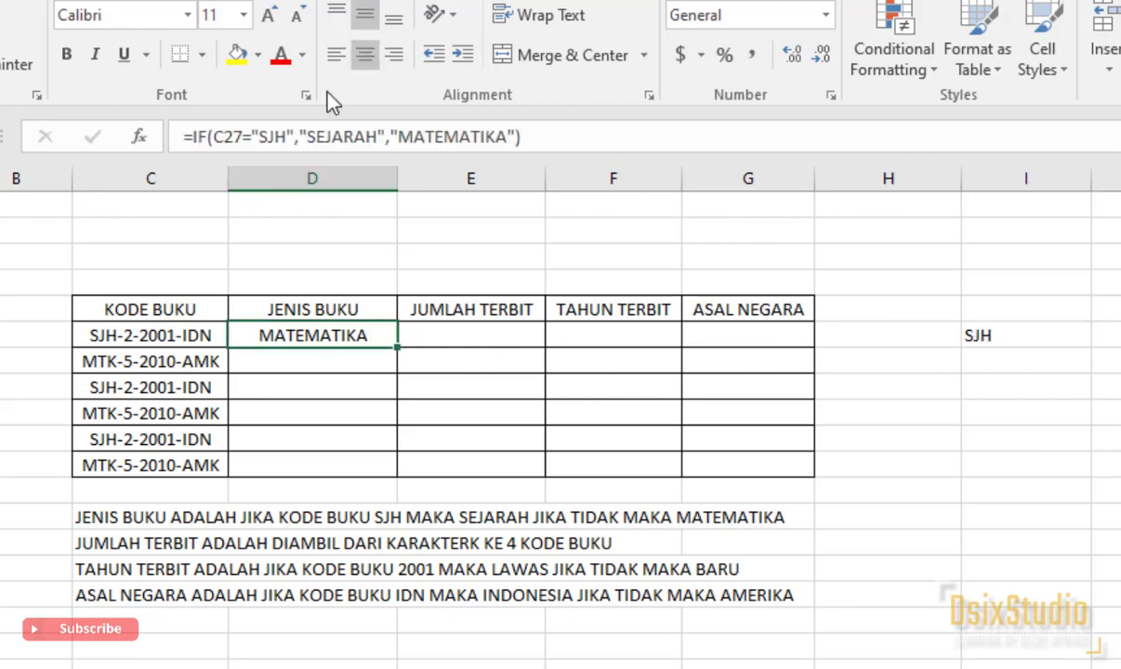
left_click(1011, 328)
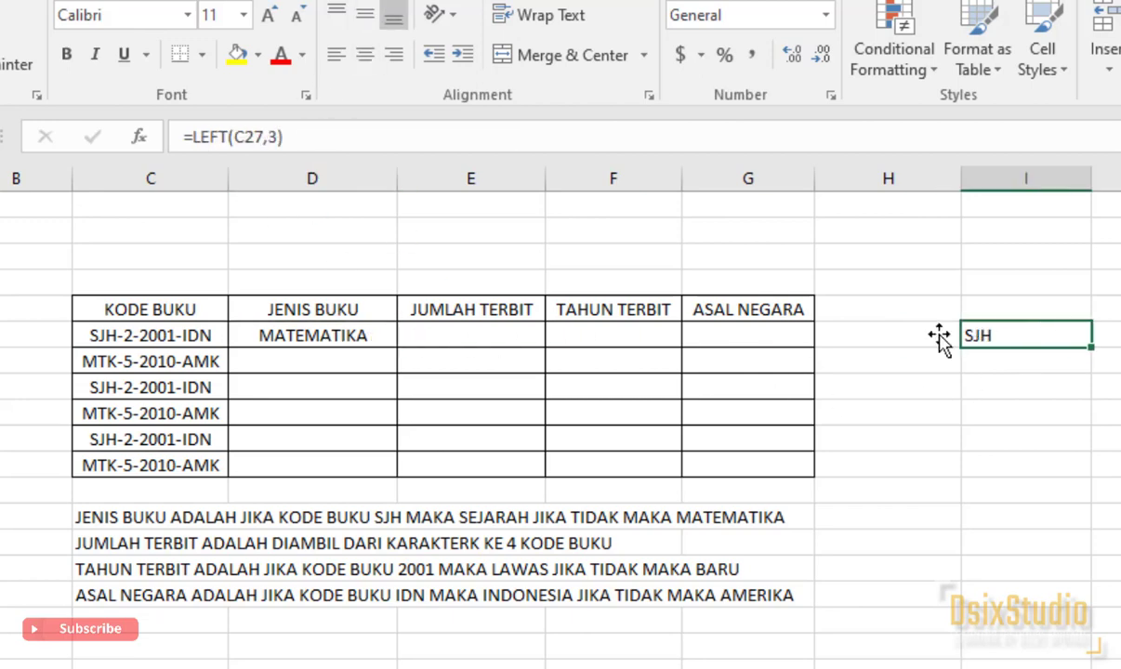
left_click(292, 137)
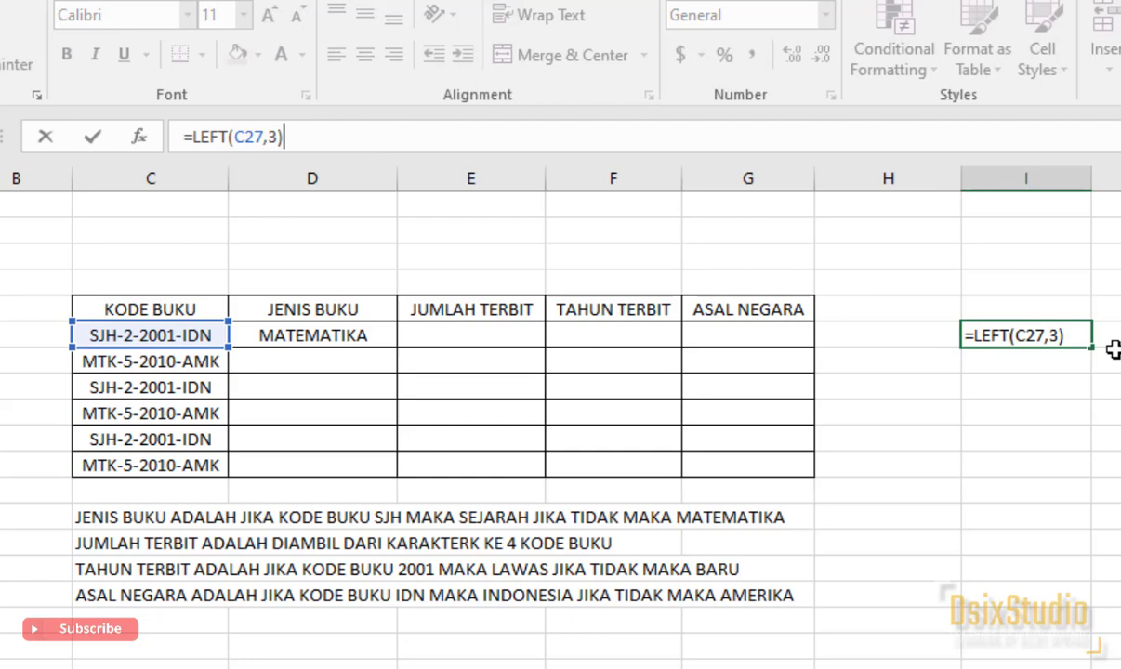
left_click(1052, 336)
left_click_drag(1071, 335, 976, 335)
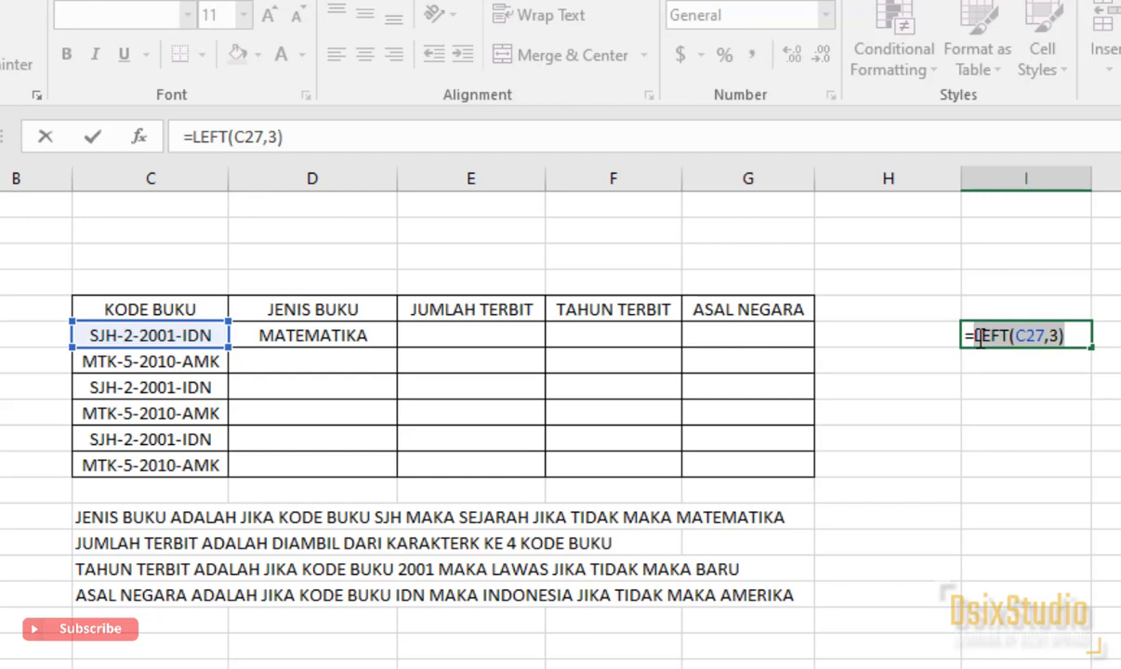
key("Return")
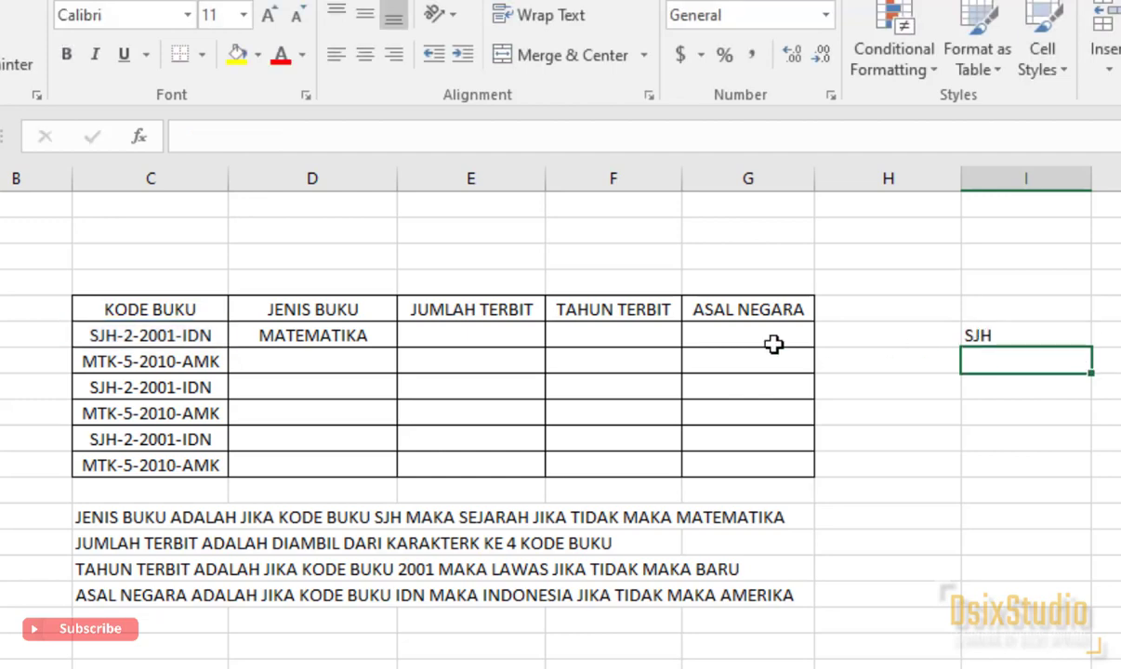
Step: Replace the C27 reference in D27's IF test with LEFT(C27,3) and fill the formula down through D32
left_click(363, 336)
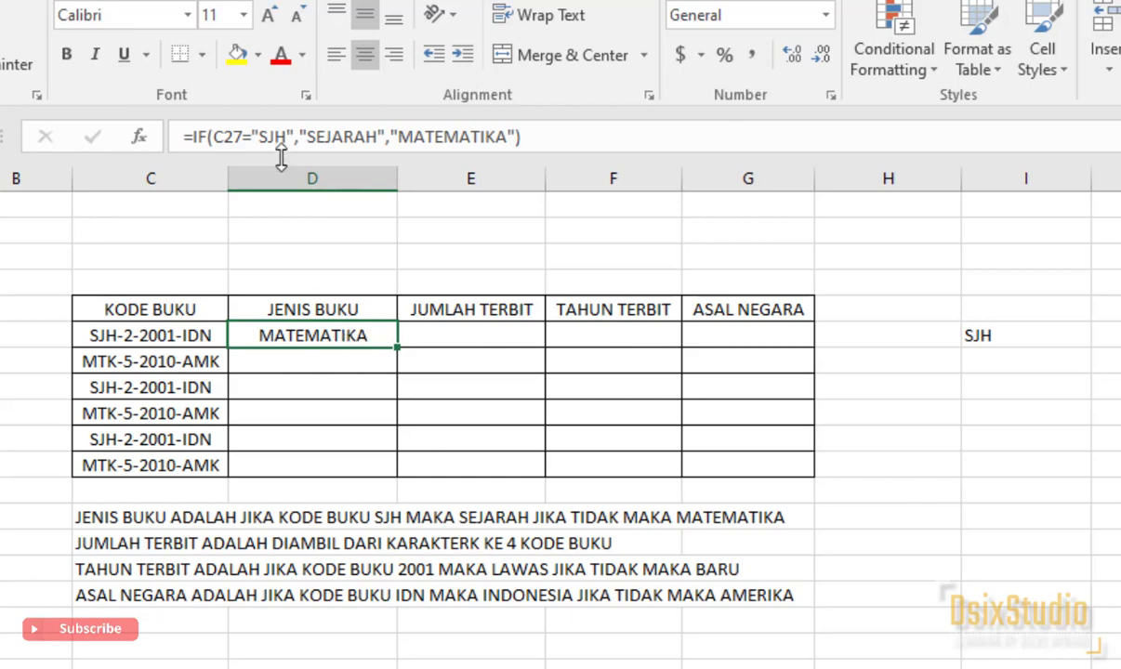
left_click(235, 137)
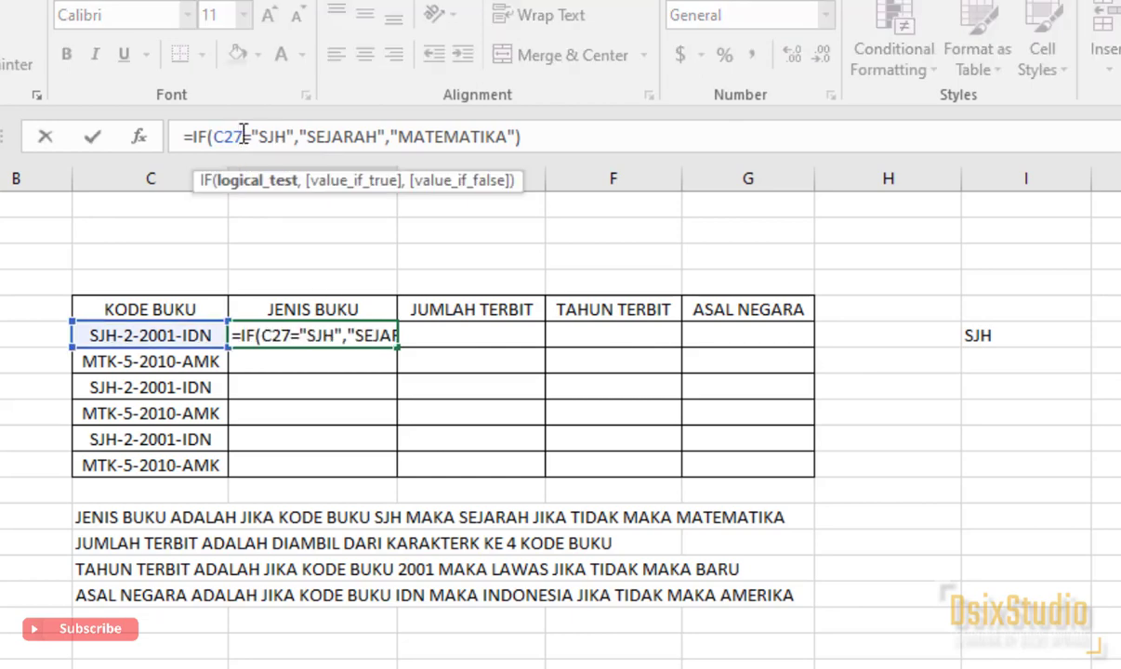
left_click_drag(243, 135, 219, 139)
type("LEFT(C27,3)")
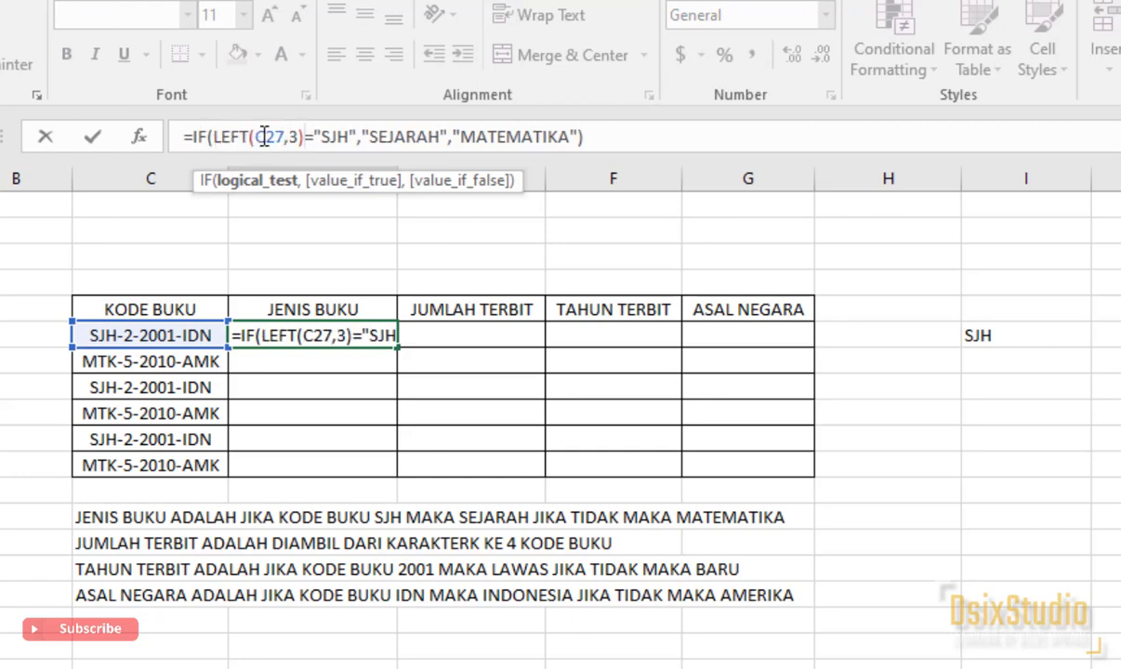
key("Return")
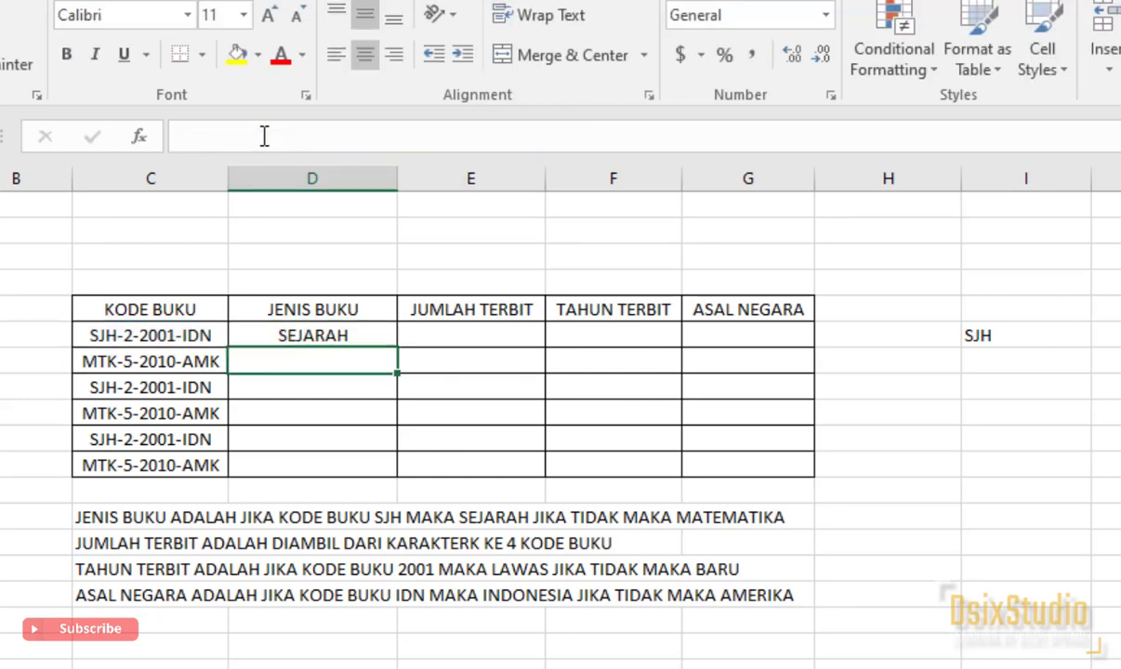
left_click(279, 335)
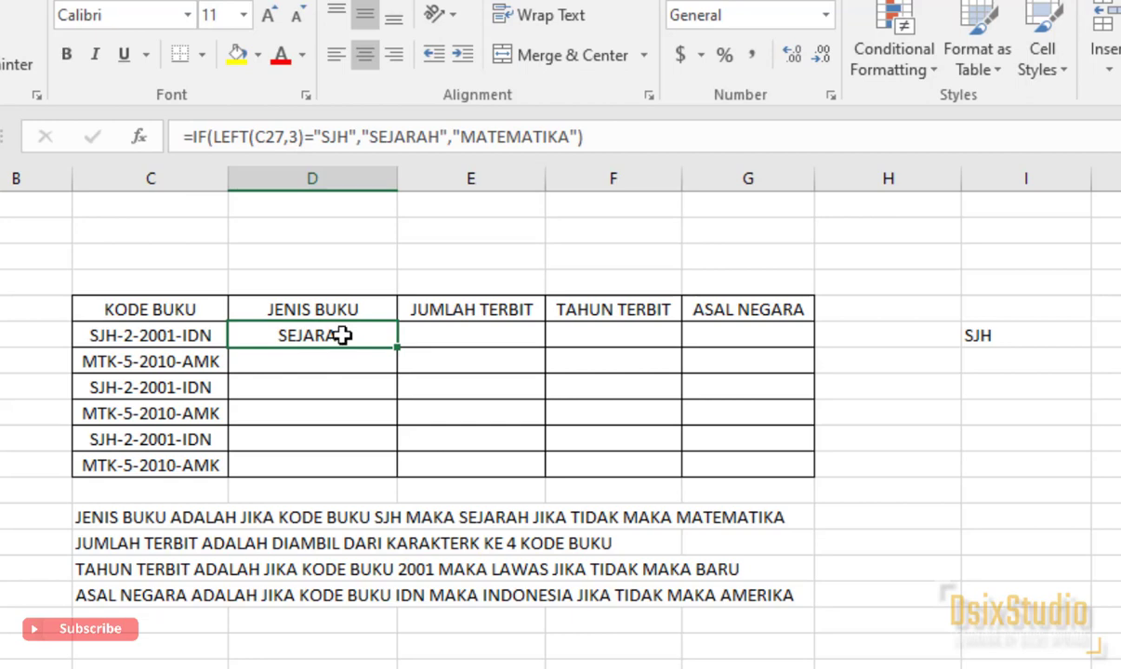
left_click_drag(398, 350, 362, 462)
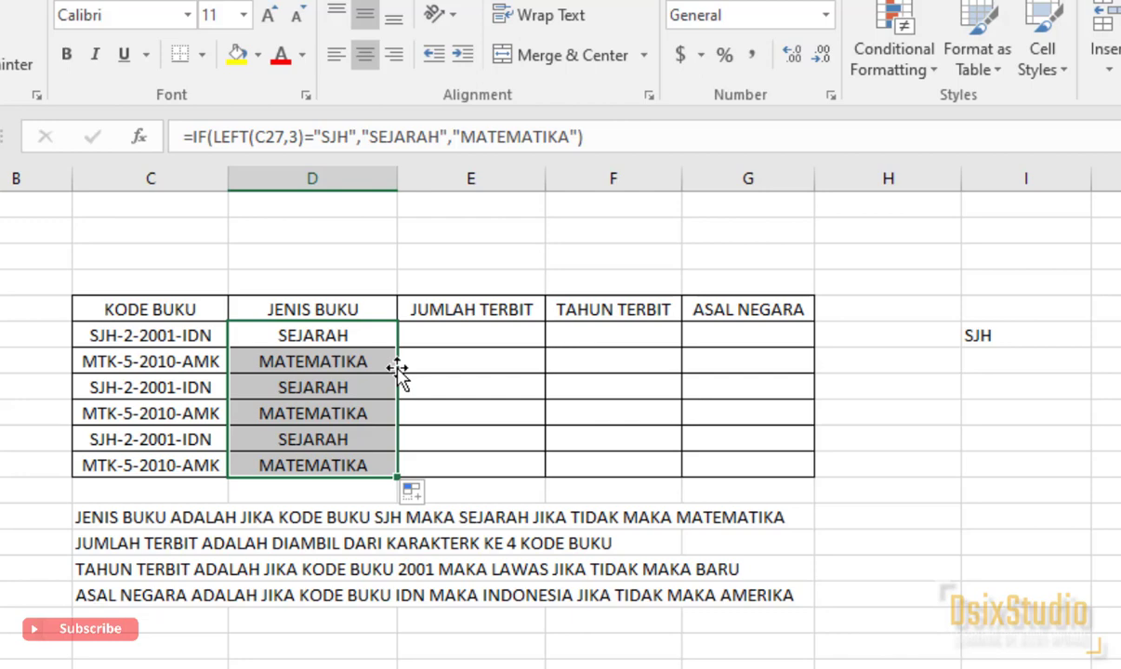
Step: Enter =MID(C27,5,1) in E27, the first JUMLAH TERBIT cell, and fill it down through E32
left_click(473, 332)
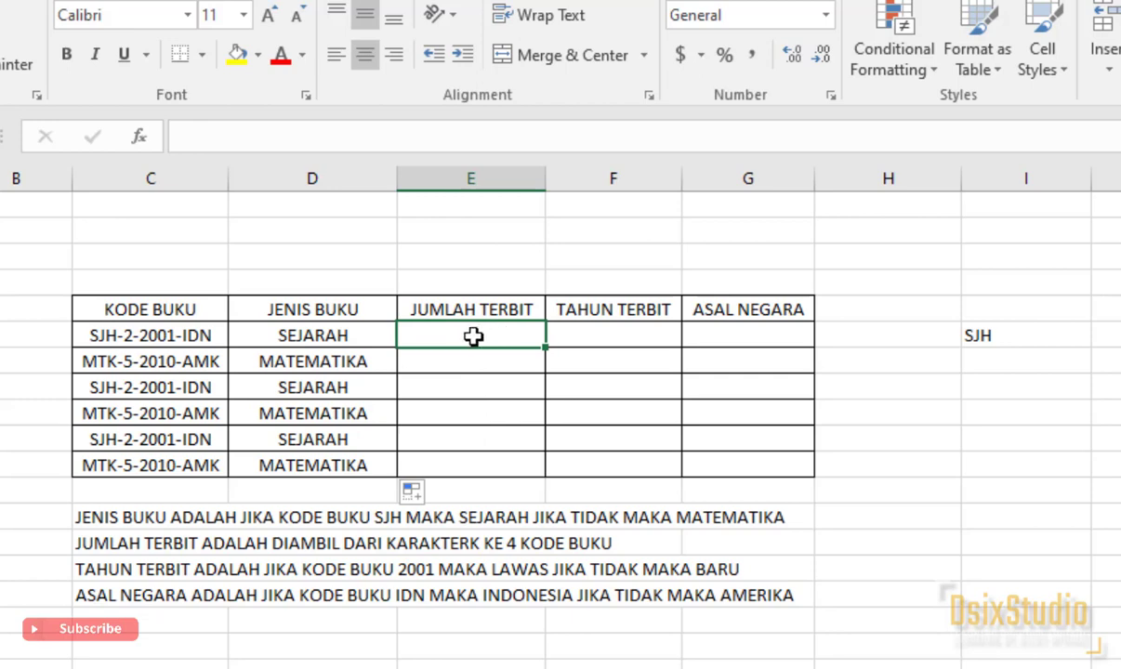
type("=MID")
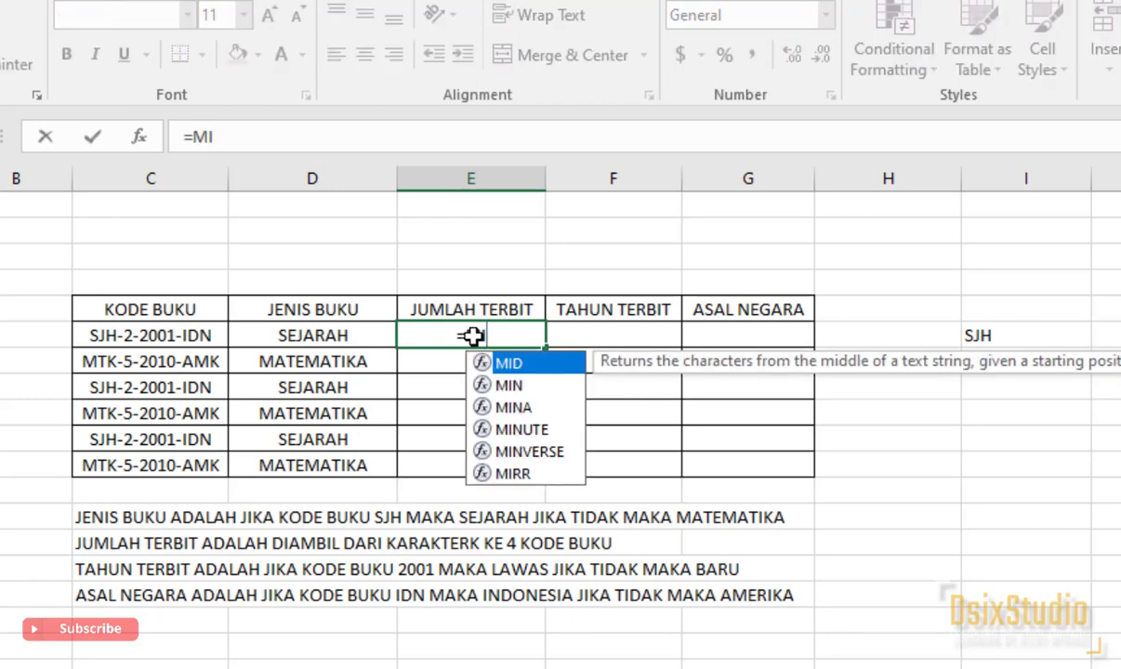
double_click(503, 363)
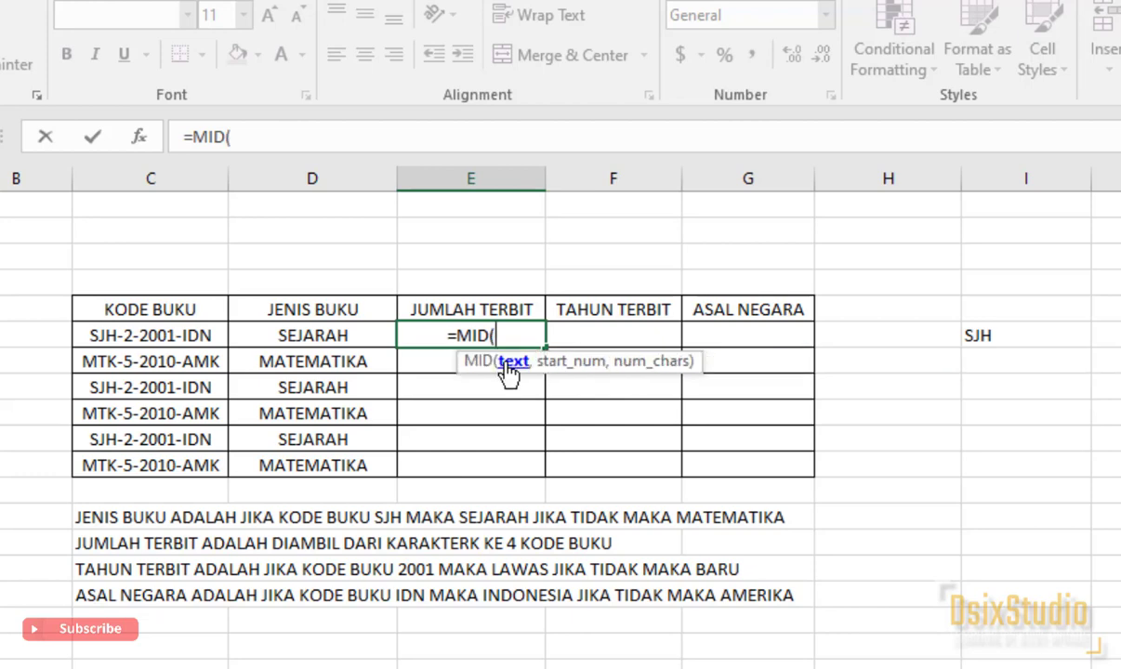
left_click(214, 335)
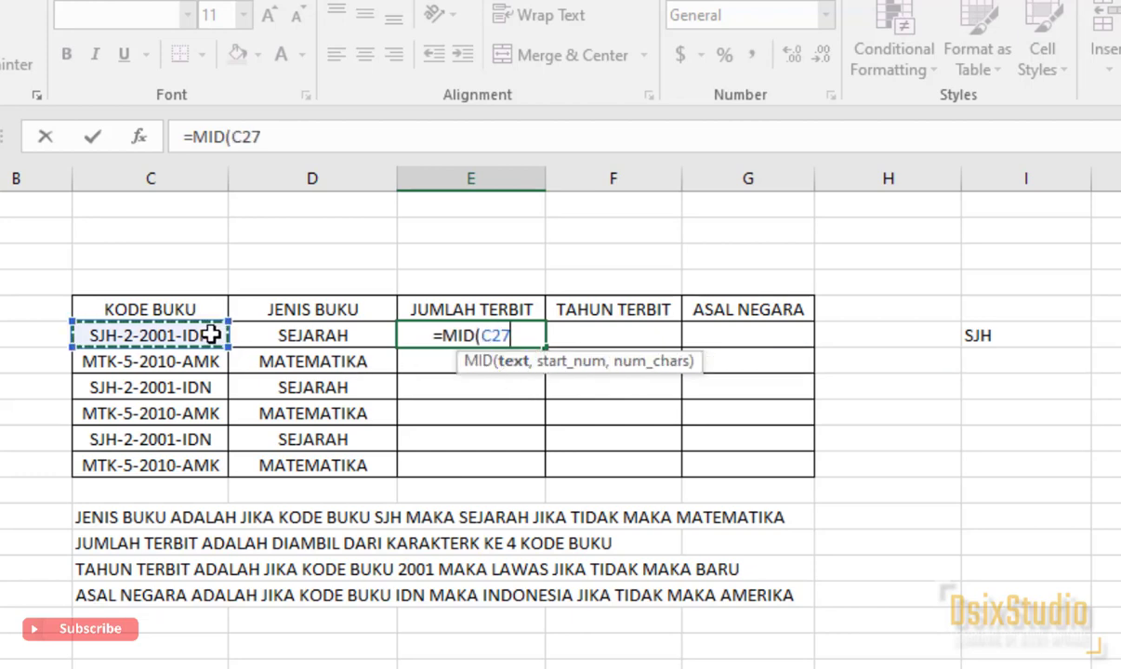
type(",")
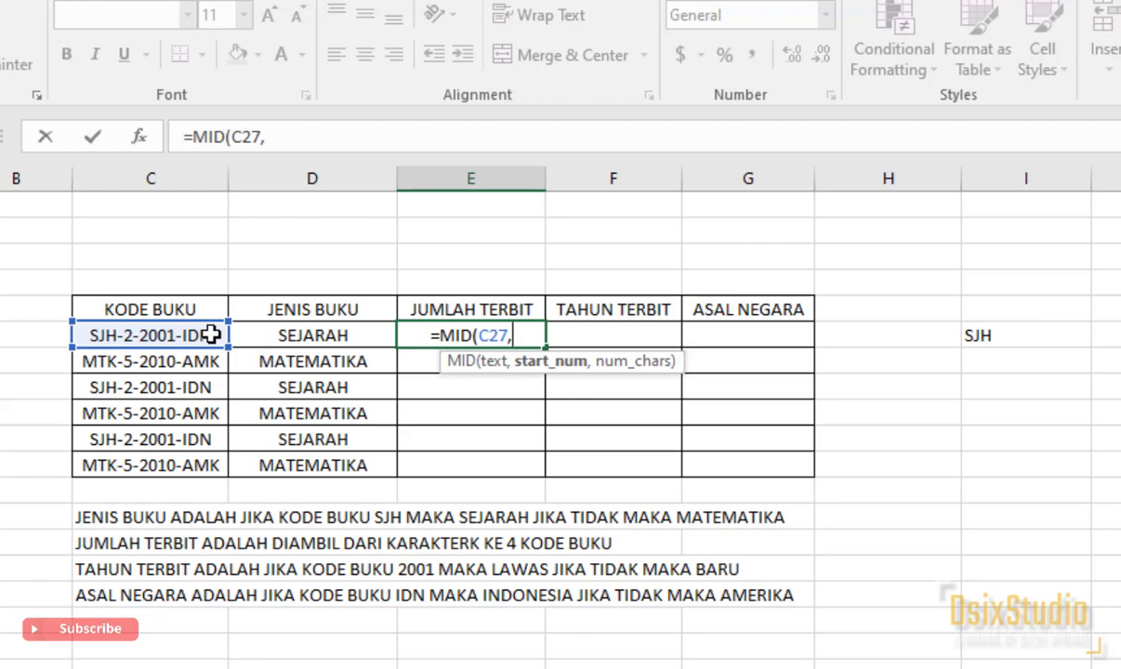
type("5")
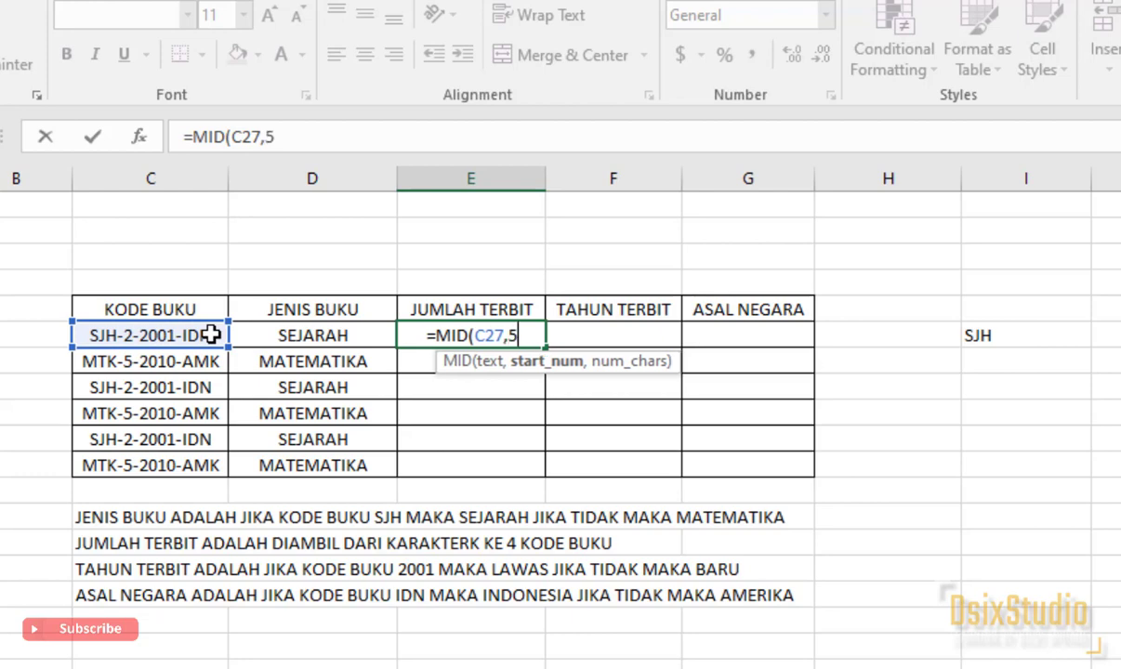
type(",1")
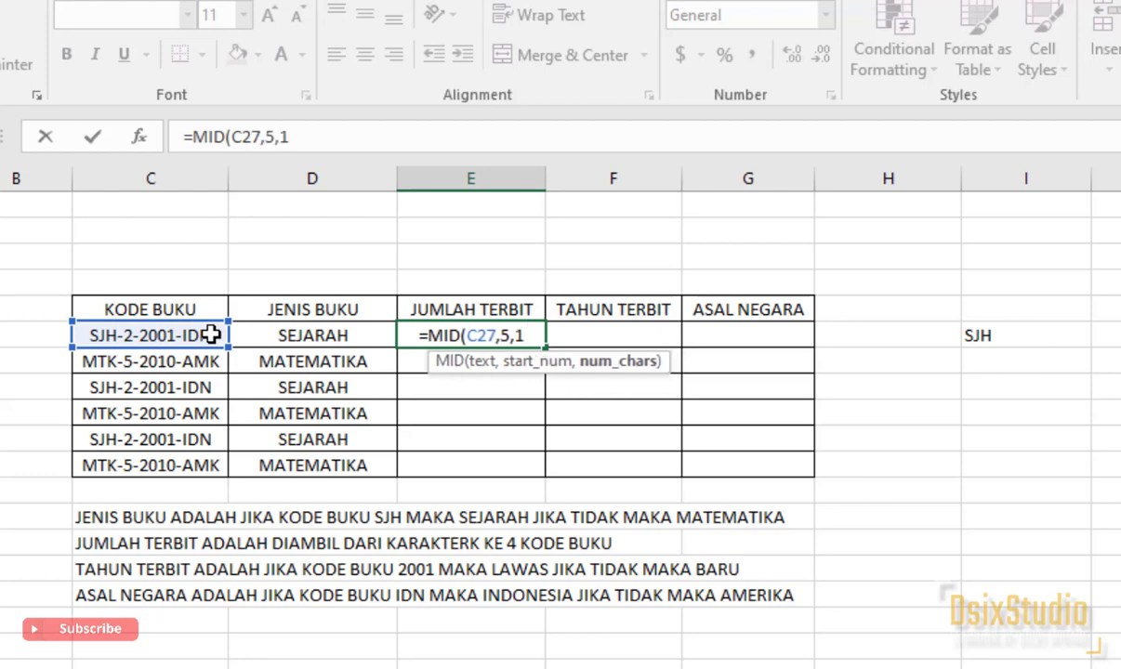
type(")")
key("Return")
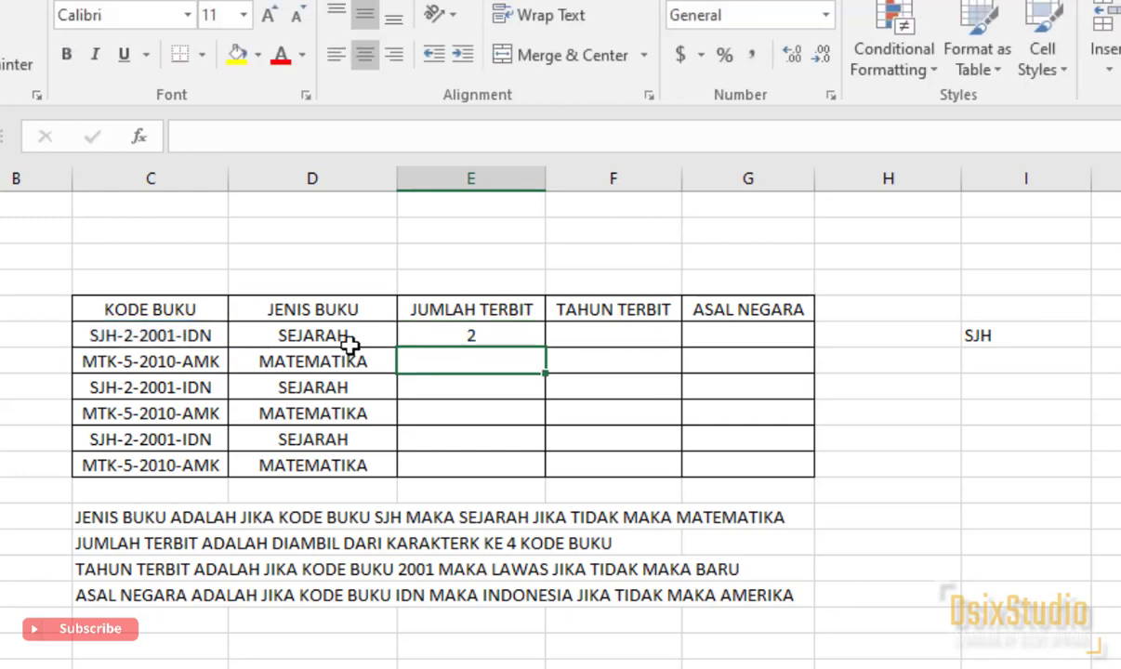
left_click(483, 333)
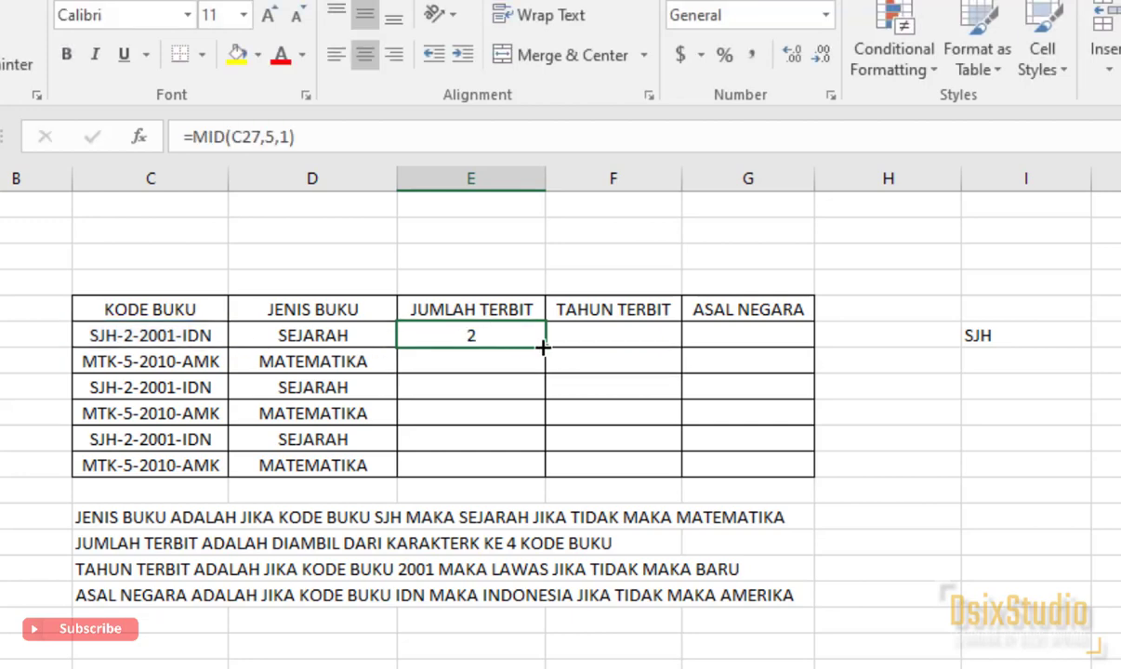
left_click_drag(543, 347, 532, 477)
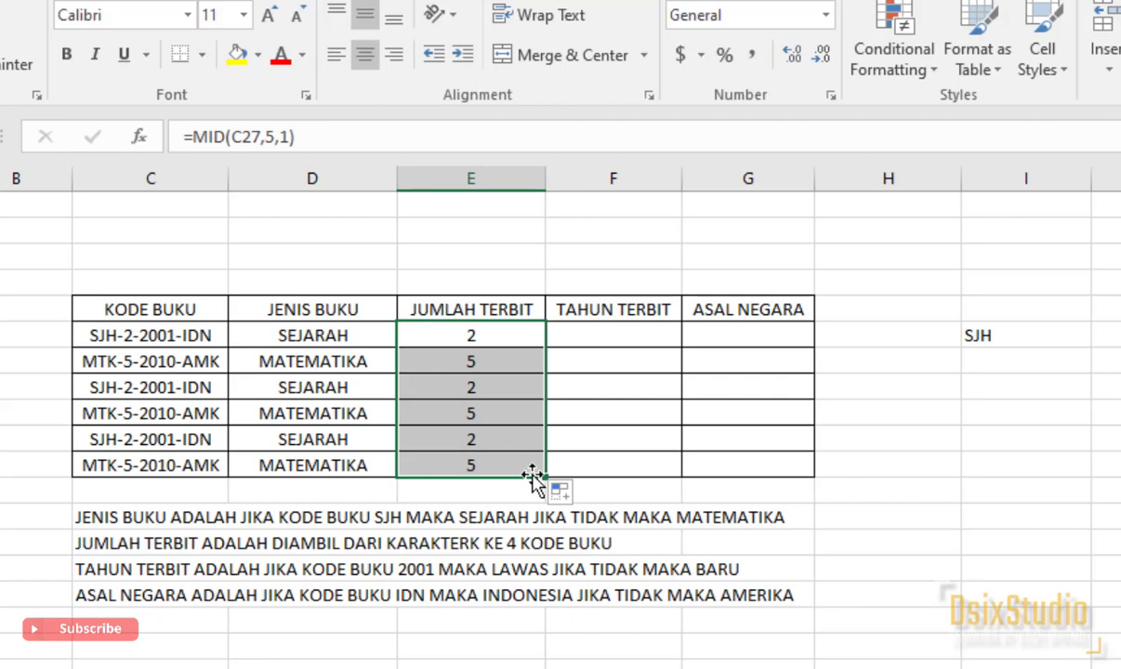
left_click(613, 337)
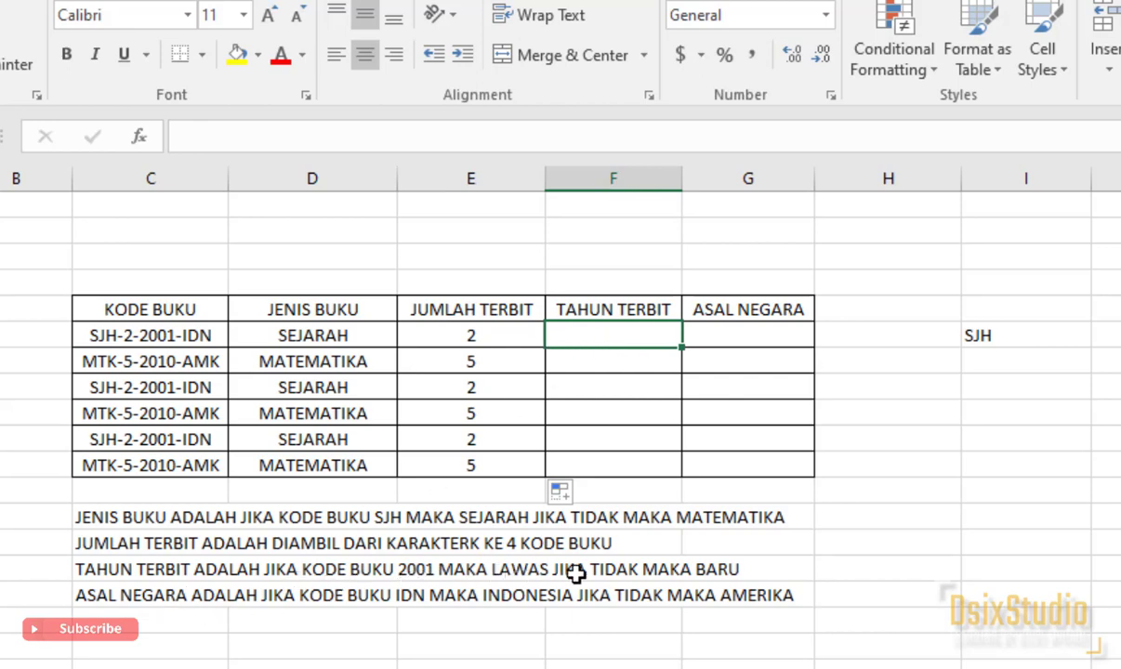
left_click(154, 325)
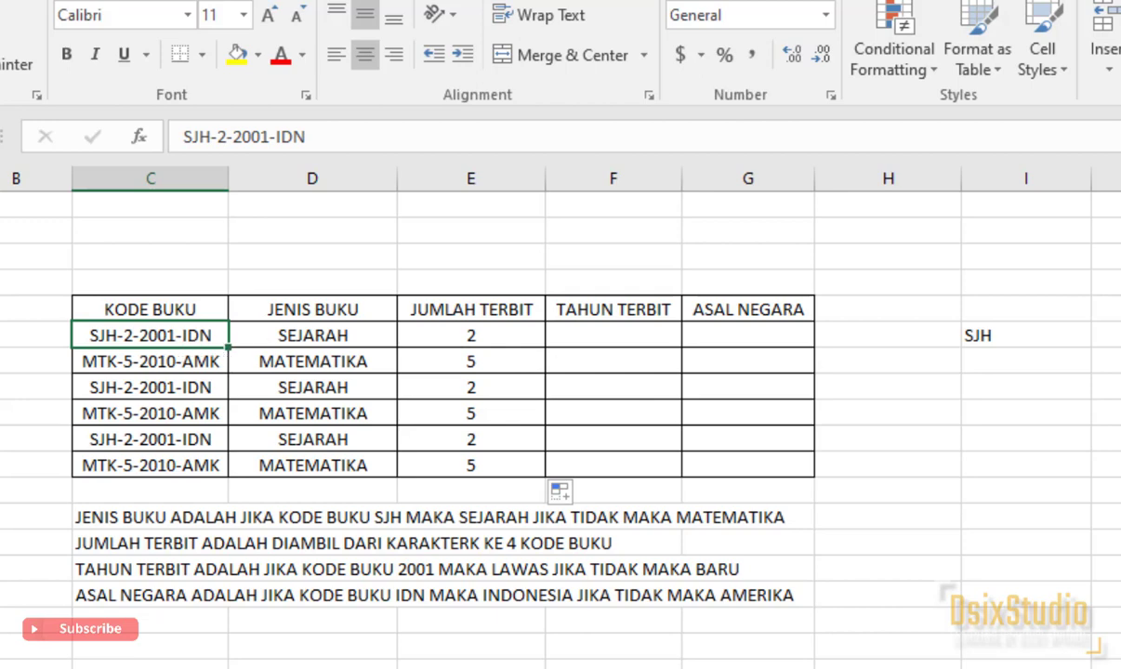
left_click(167, 340)
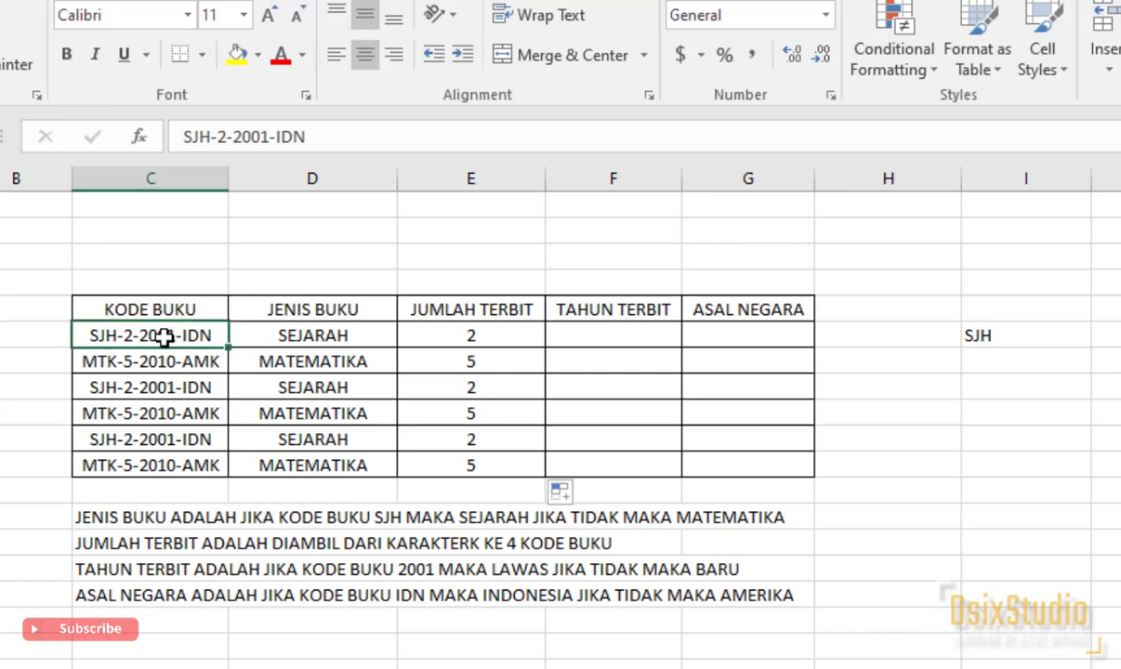
left_click(602, 340)
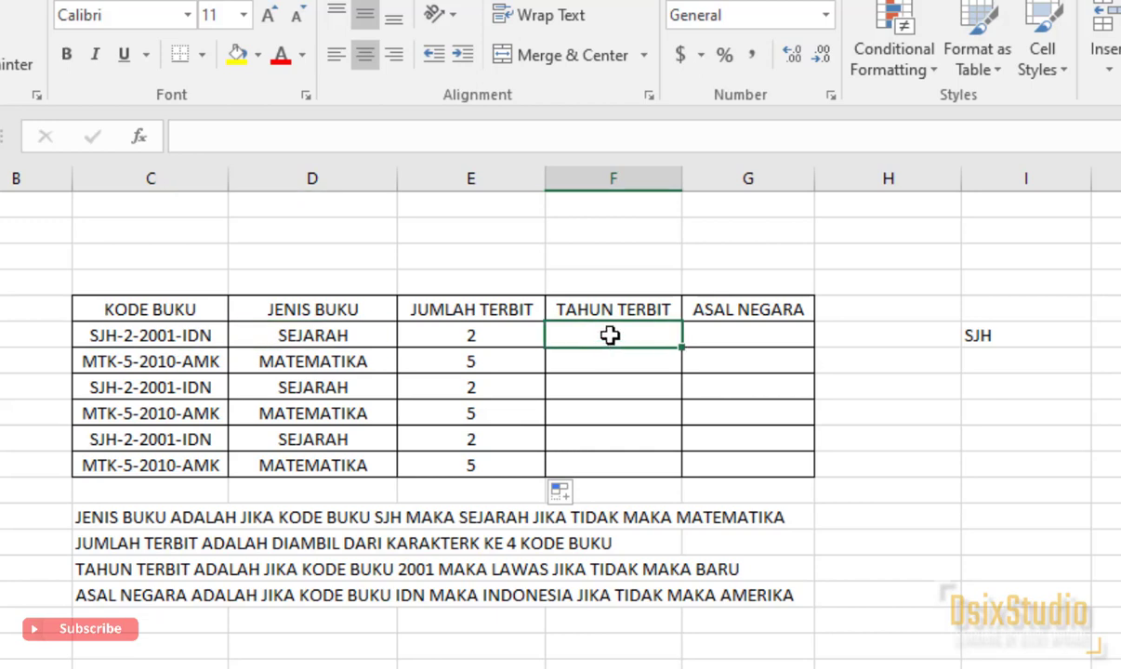
left_click(163, 340)
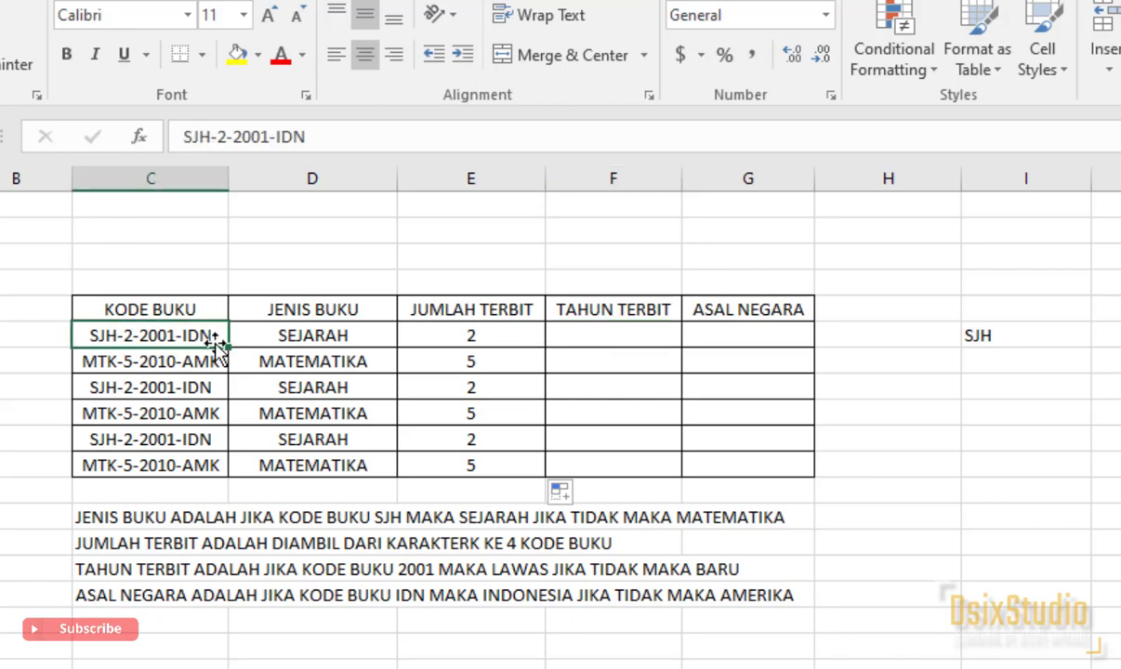
Step: Start an IF formula in F27, the first TAHUN TERBIT cell, testing whether C27 equals "2001"
left_click(583, 338)
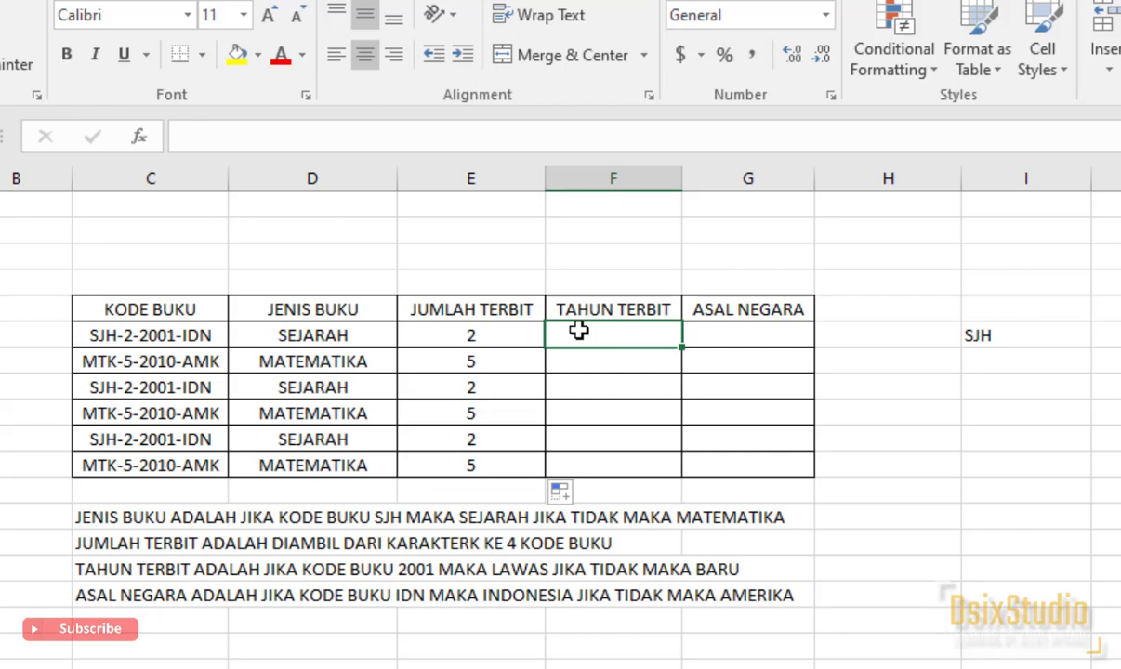
type("=IF")
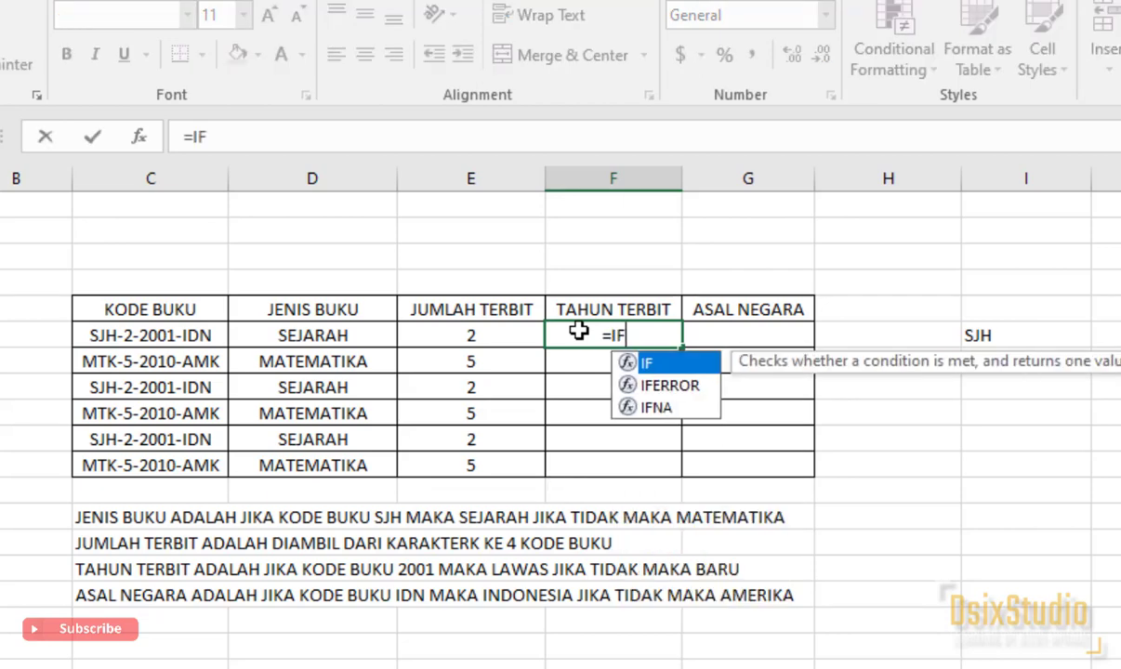
type("(")
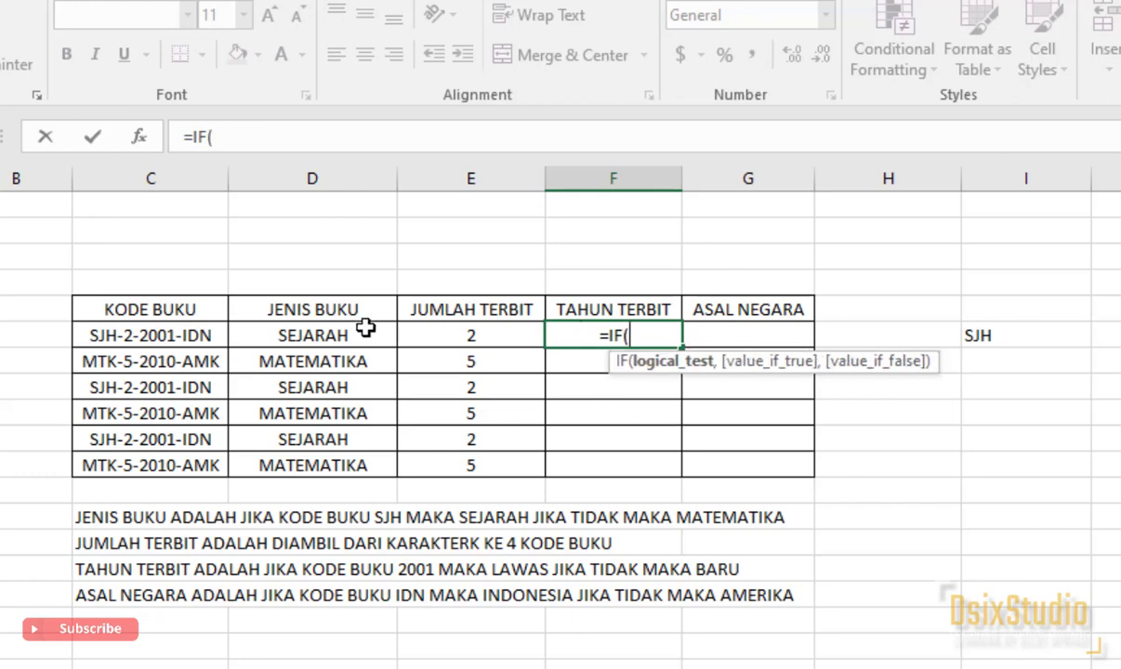
left_click(206, 334)
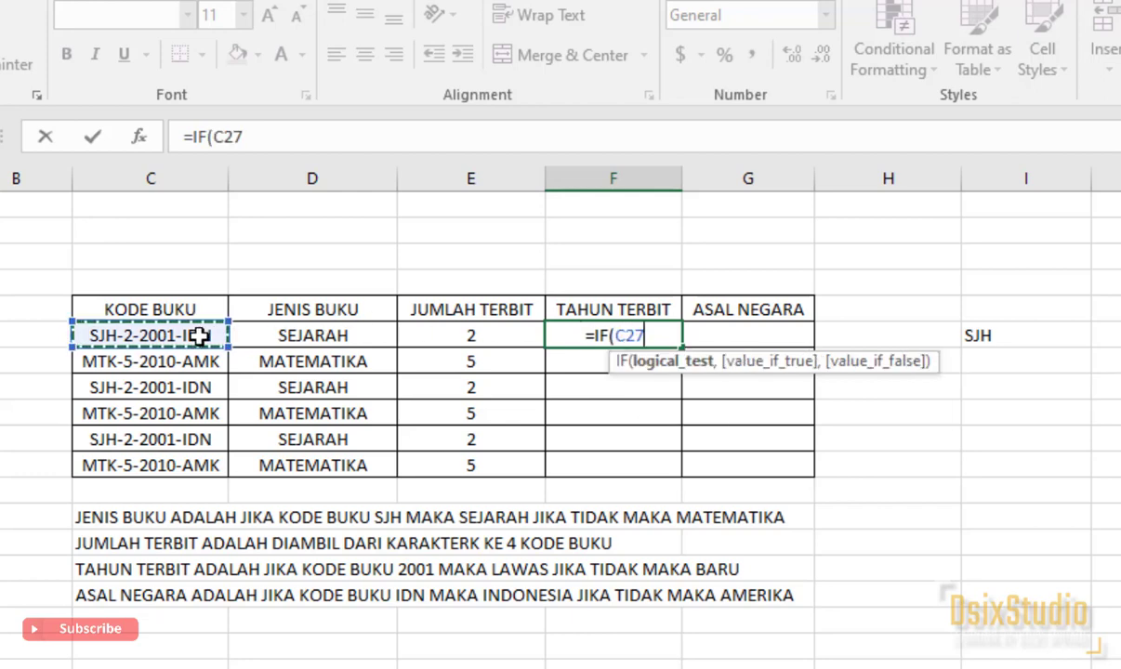
type("=")
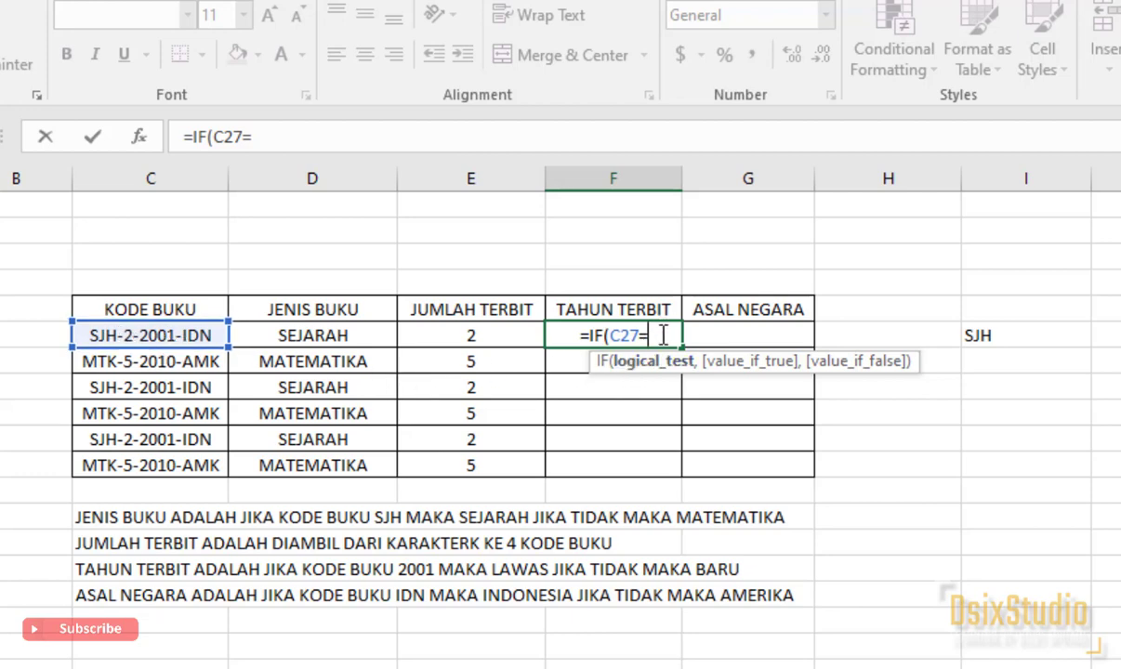
type("\"")
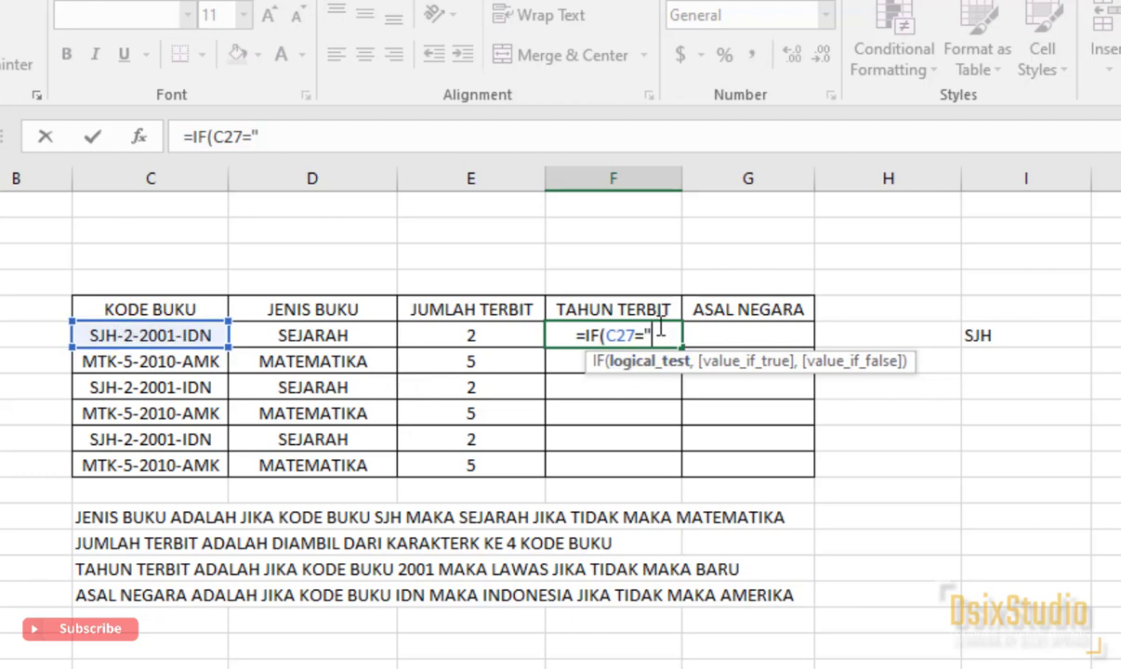
type("2002")
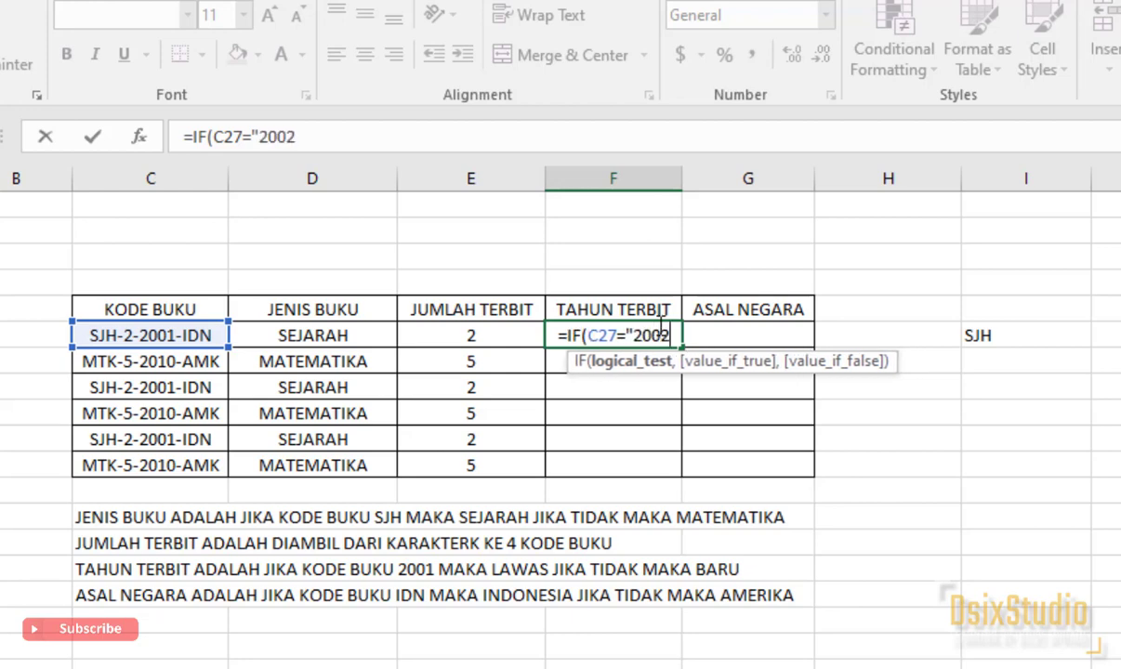
key("BackSpace")
type("1\"")
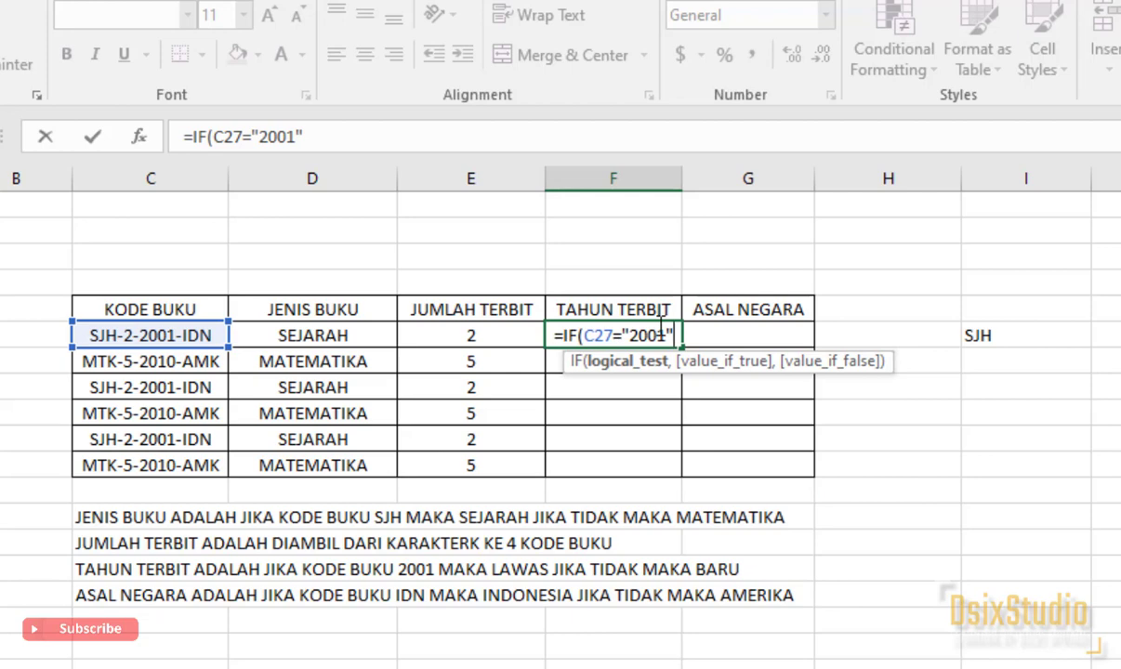
Step: Complete the IF formula in F27 with "LAWAS" as the true value and "BARU" as the false value
type(",")
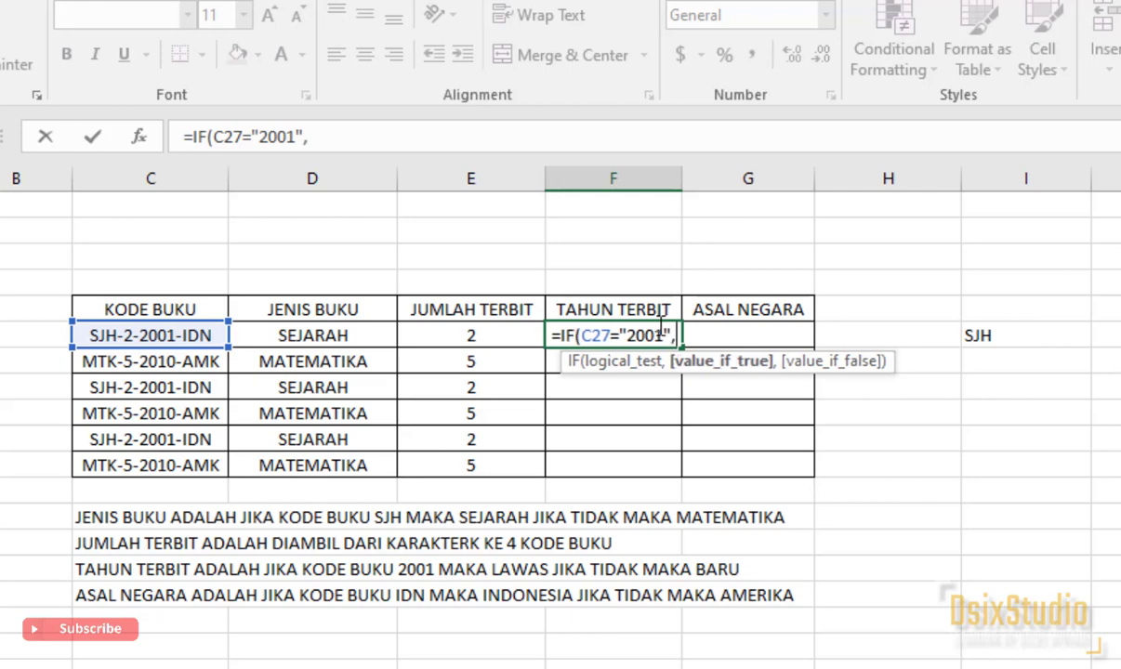
type("\"")
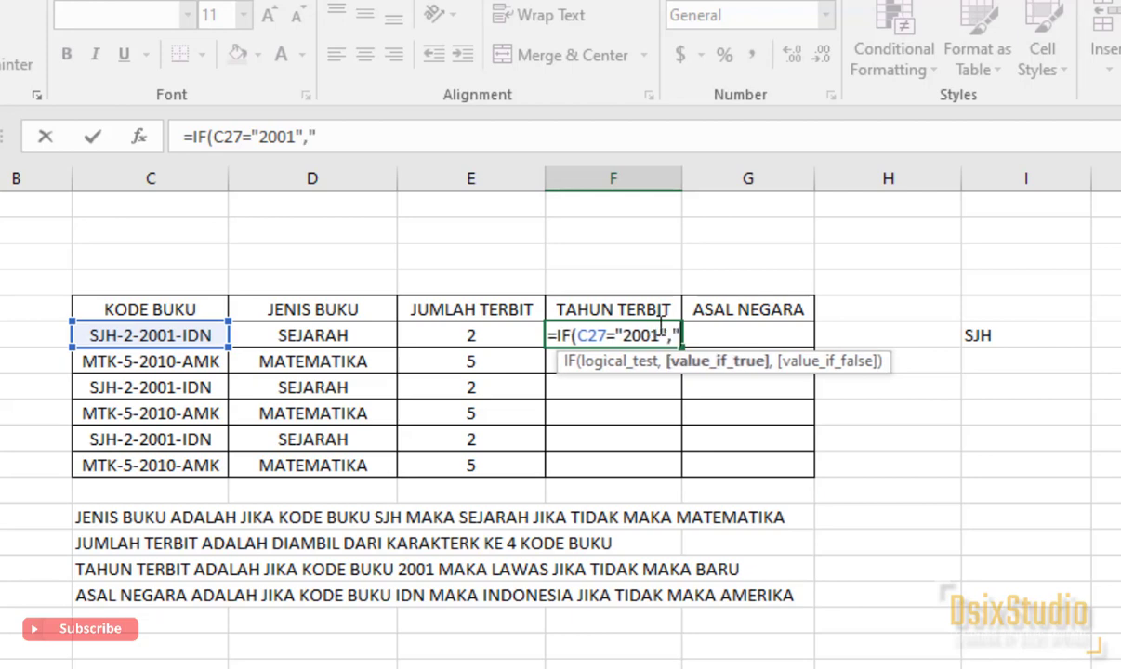
type("LAWAS")
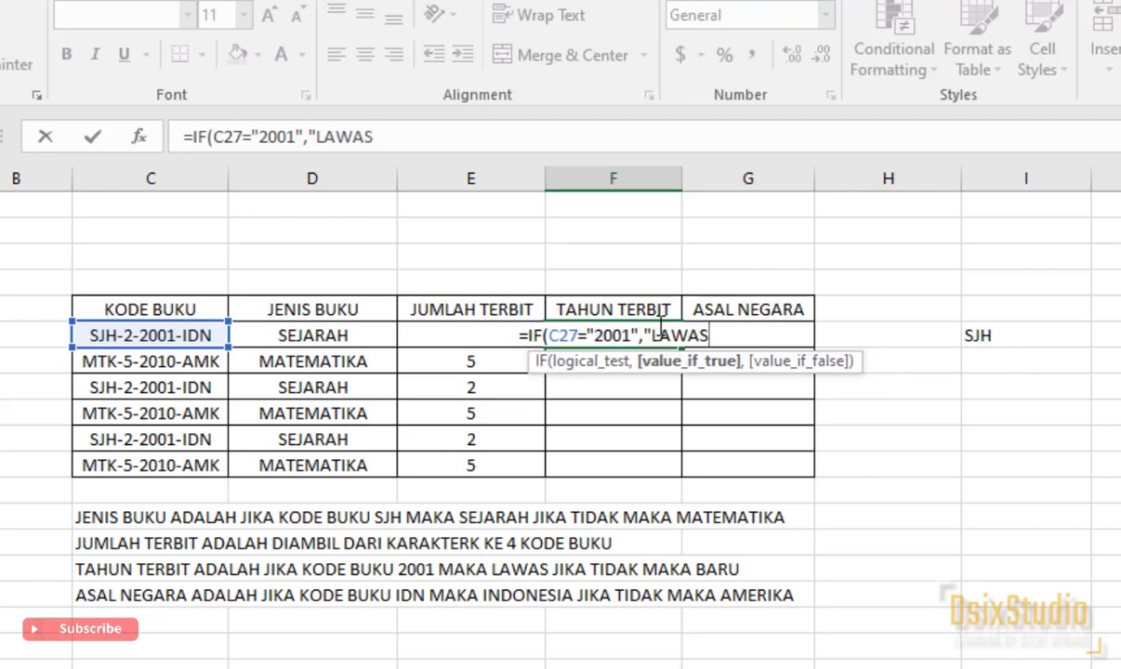
type("\",")
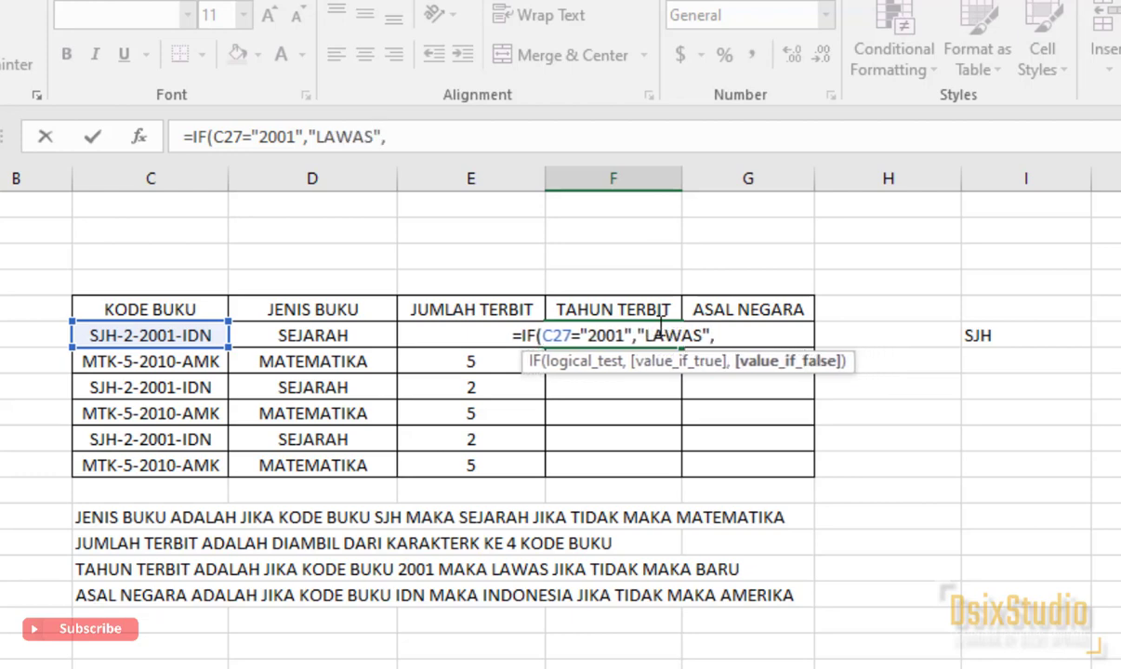
type("\"BARU")
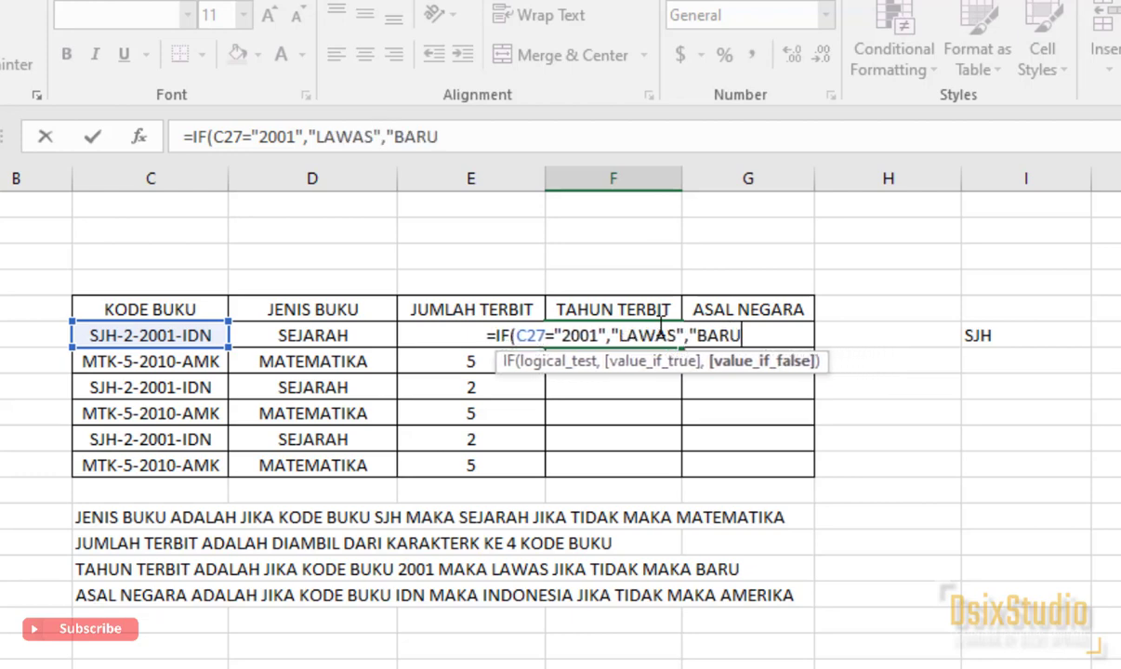
type("\")")
key("Return")
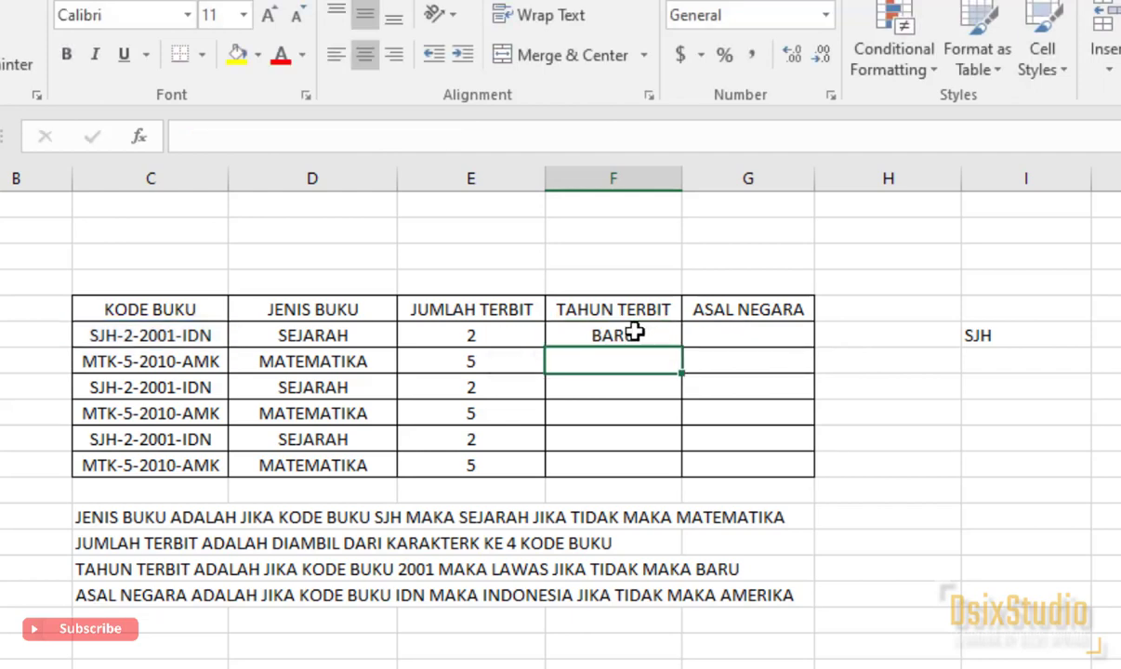
Step: Fill the TAHUN TERBIT formula from F27 down through F32
left_click(638, 331)
left_click_drag(682, 346, 665, 468)
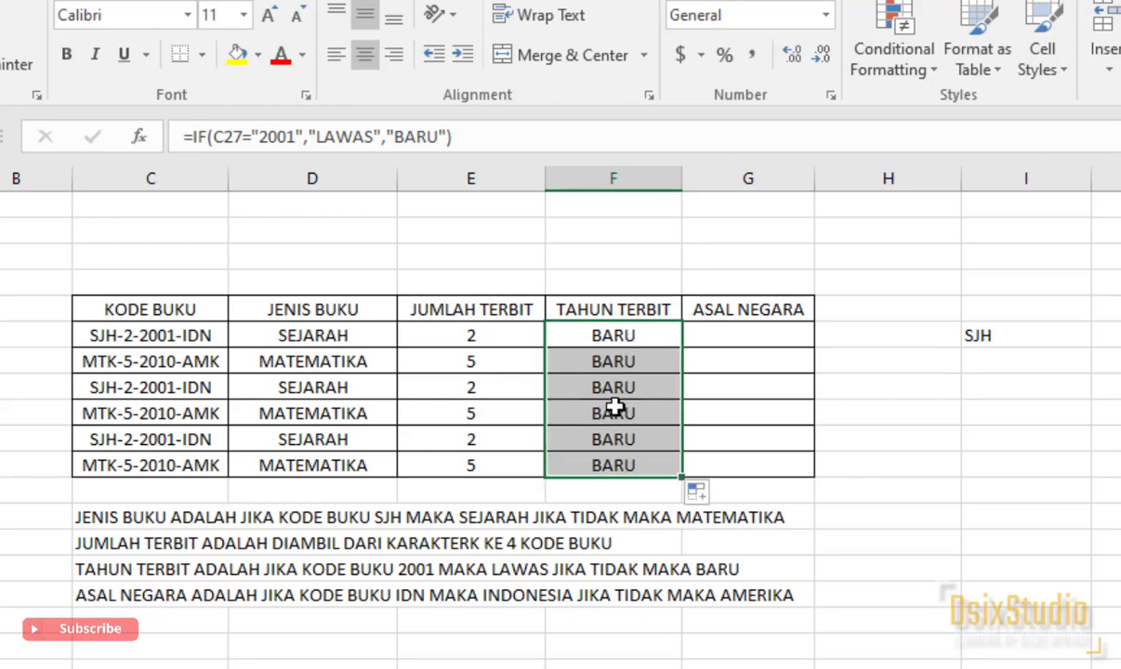
left_click(631, 344)
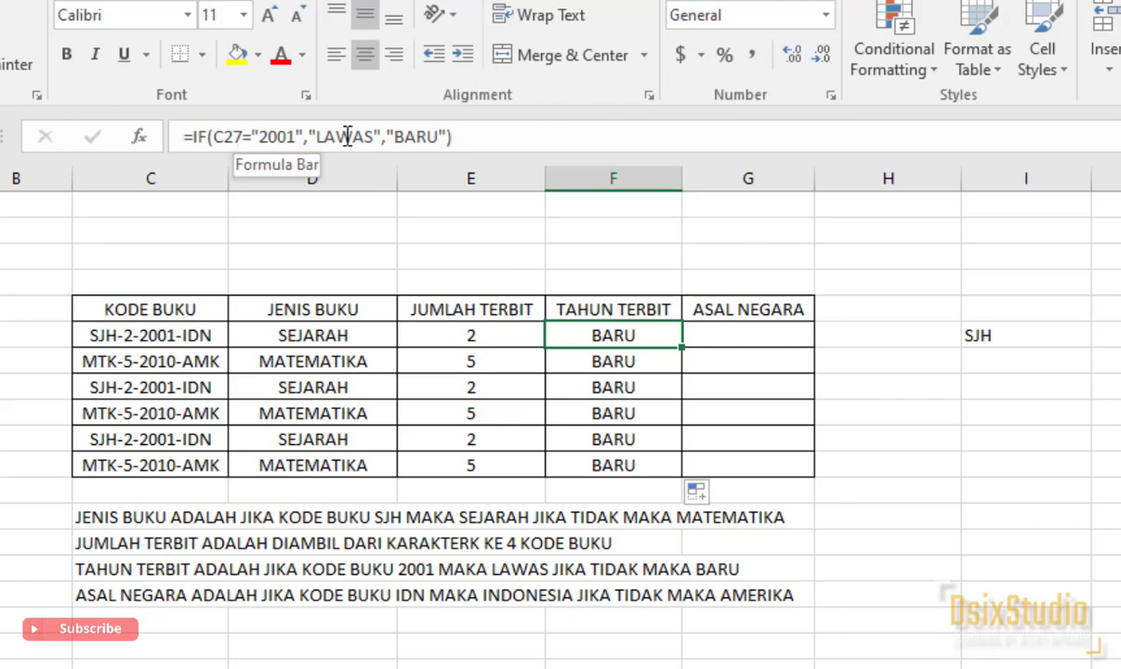
Step: Enter =MID(C27,7,4) in I28 to extract the year from the first KODE BUKU code
left_click(1002, 368)
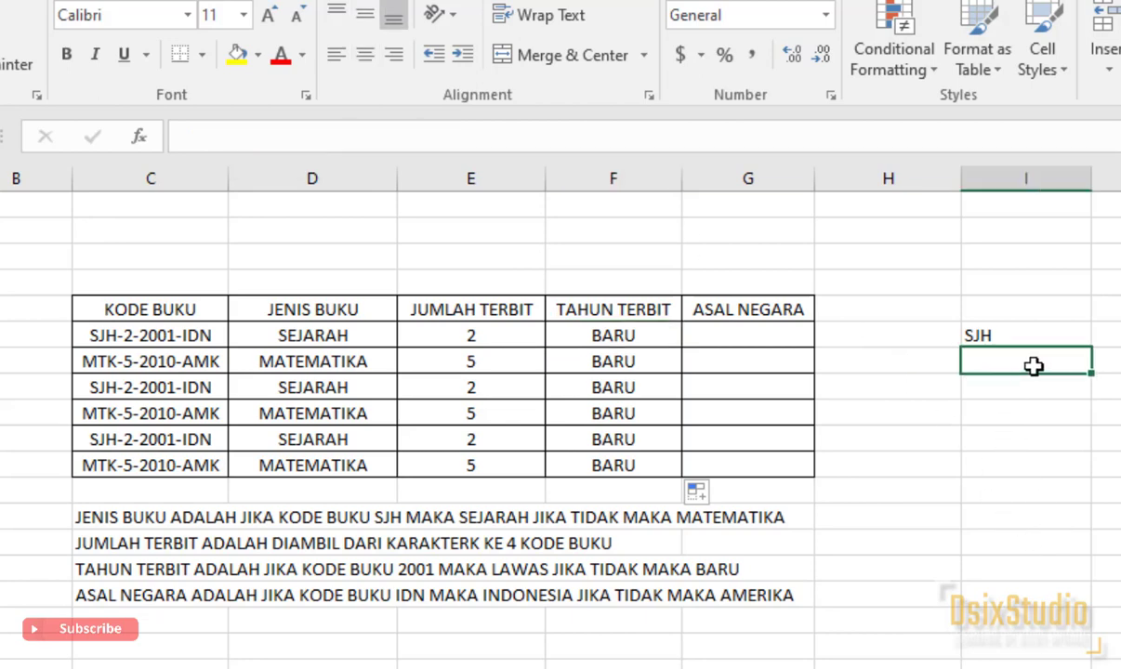
type("=")
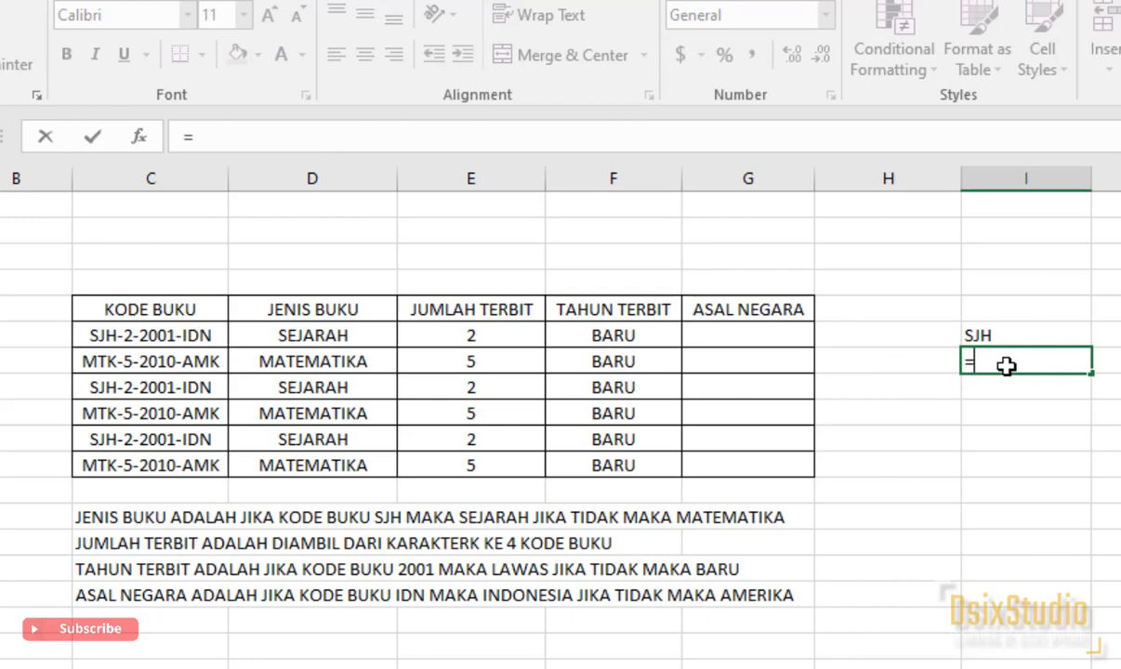
type("MI")
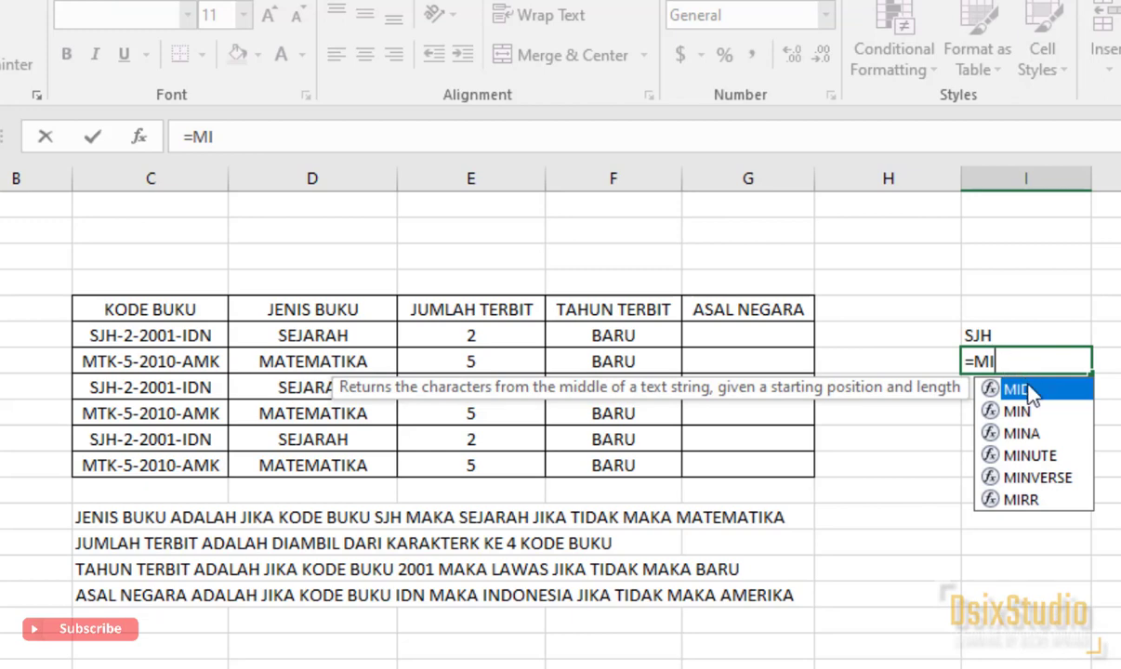
double_click(1023, 390)
left_click(201, 337)
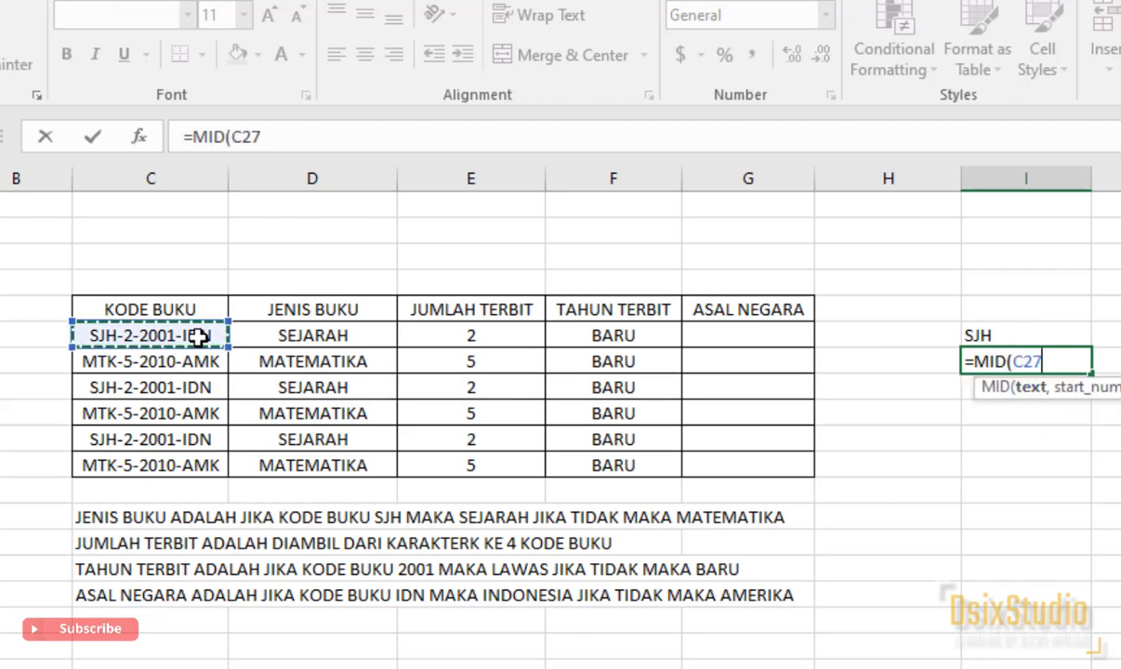
type(",")
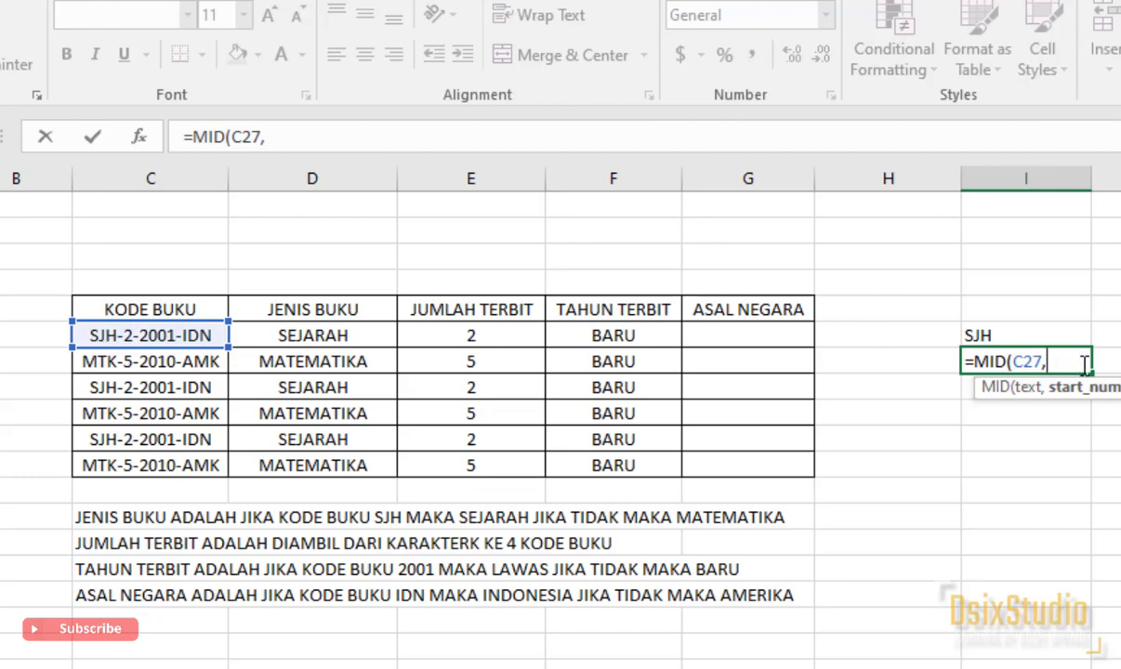
type("7,")
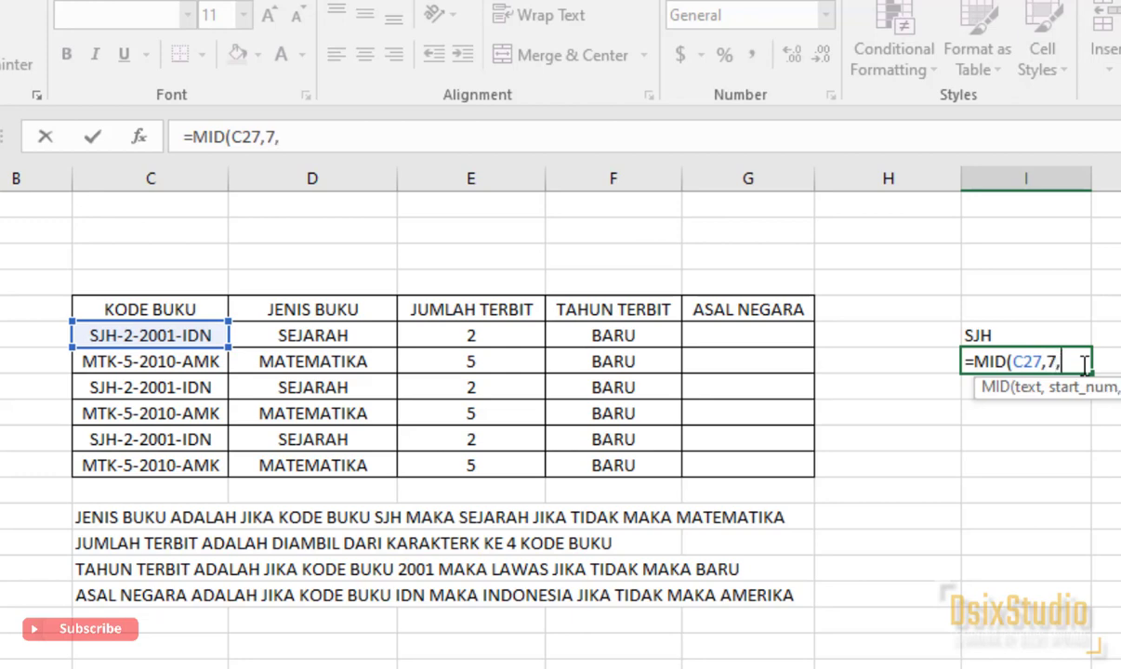
type("4)")
key("Return")
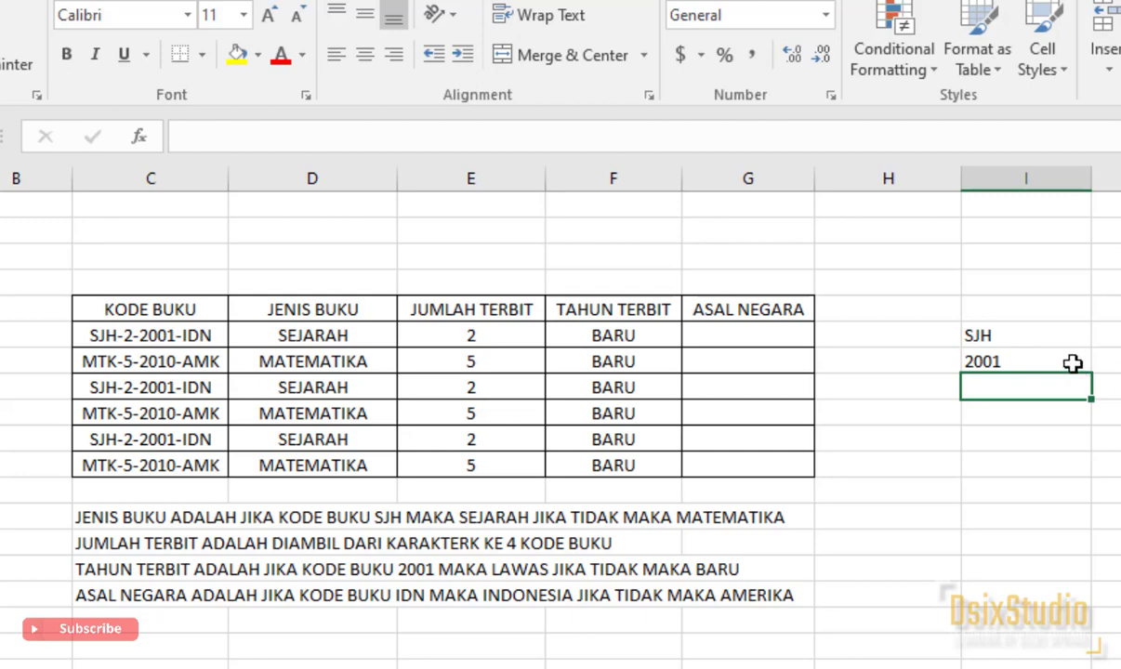
Step: Copy the MID(C27,7,4) expression, without its equals sign, from the formula in I28
left_click(1073, 364)
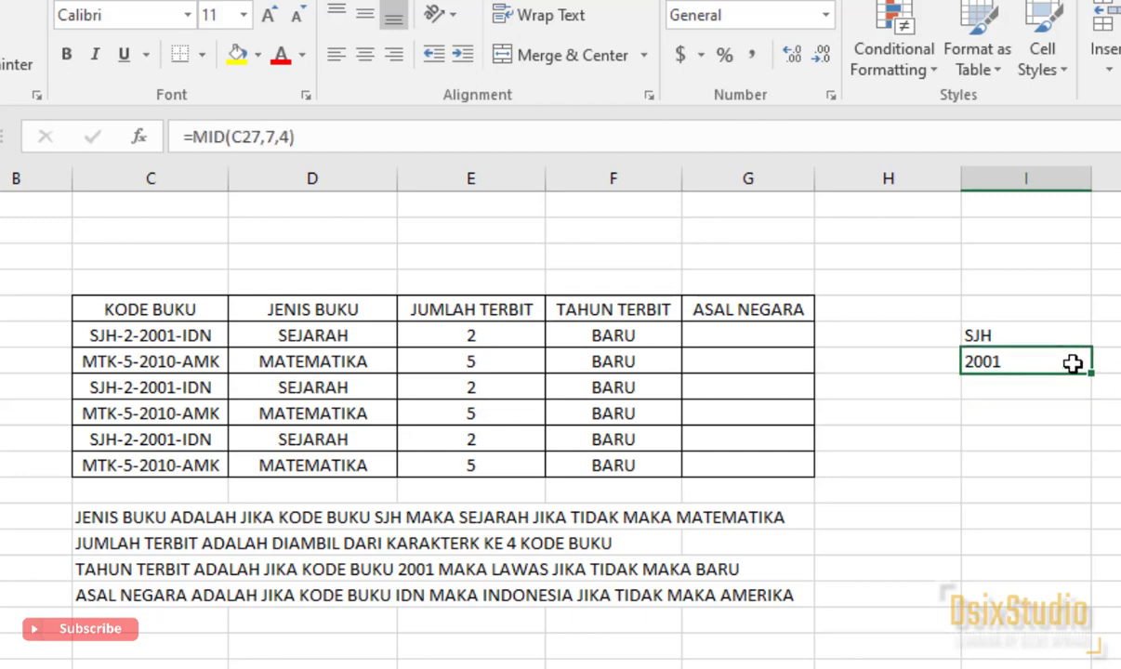
double_click(1022, 363)
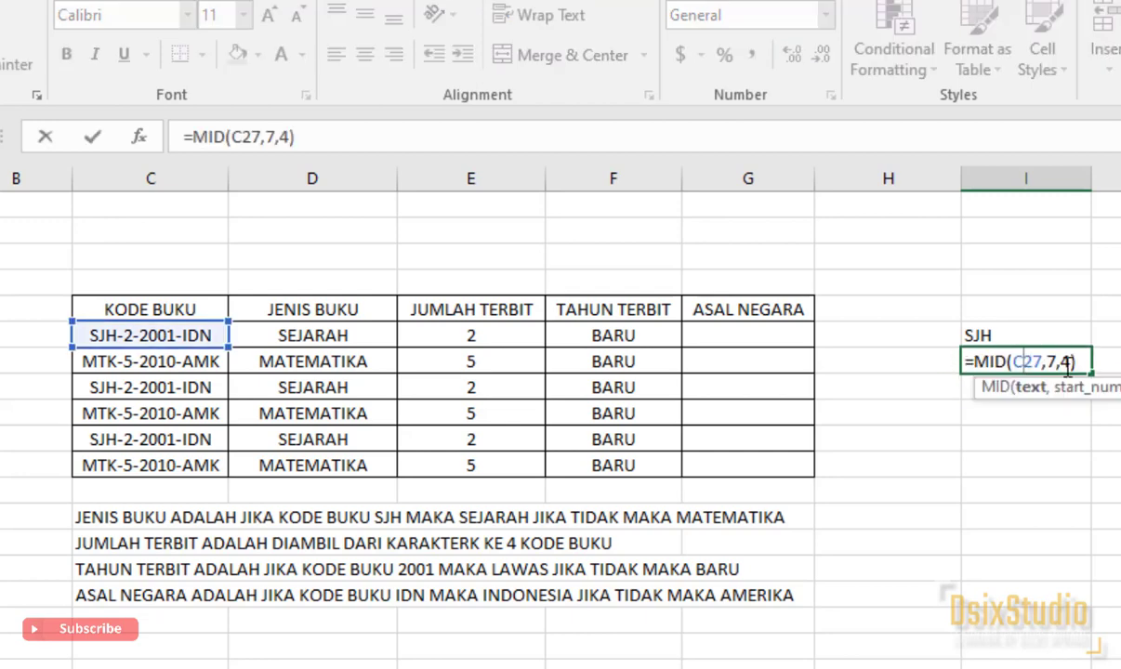
left_click_drag(1078, 362, 977, 364)
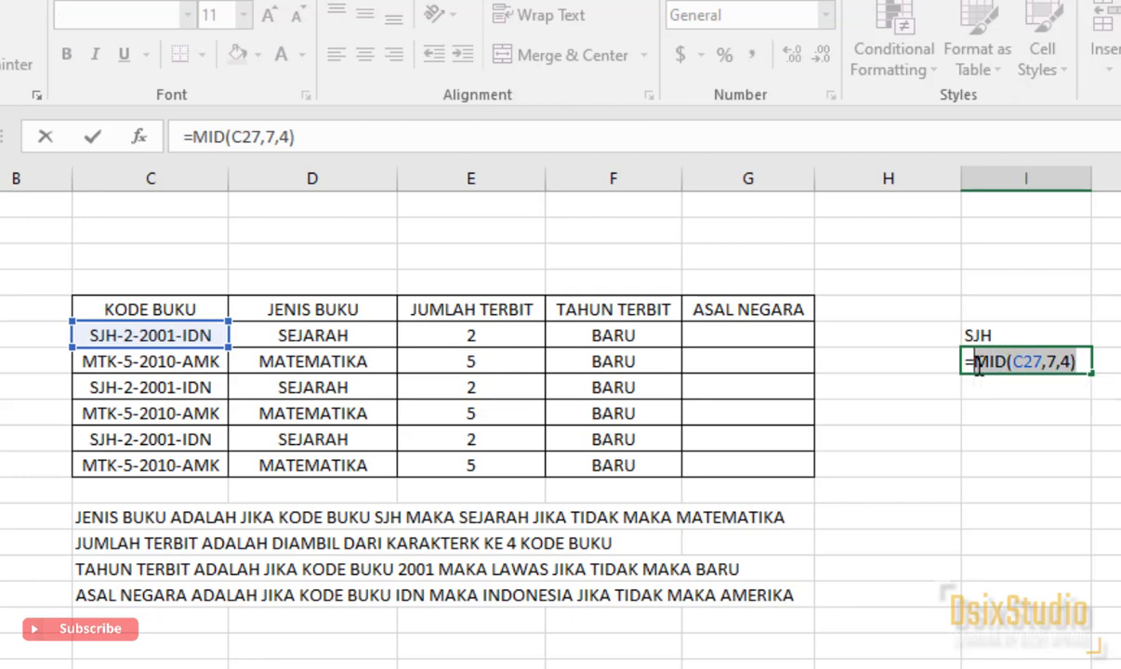
key("Return")
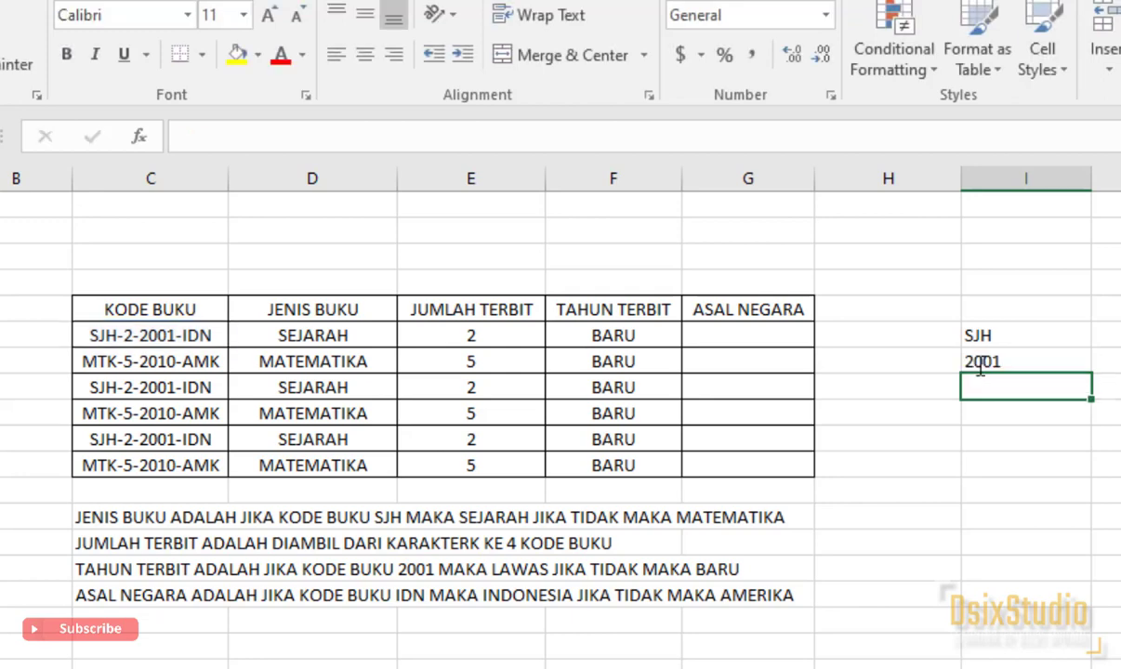
Step: Replace the C27 reference in F27's IF test with MID(C27,7,4) and fill the formula down through F32
left_click(622, 335)
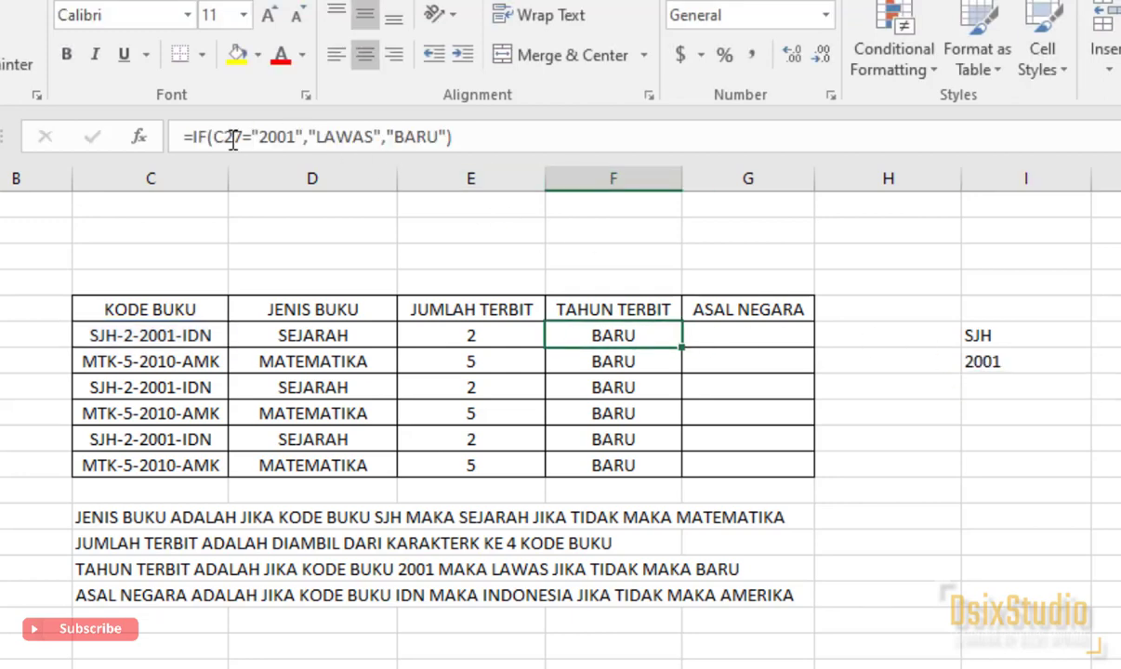
left_click_drag(246, 131, 213, 137)
type("MID(C27,7,4)")
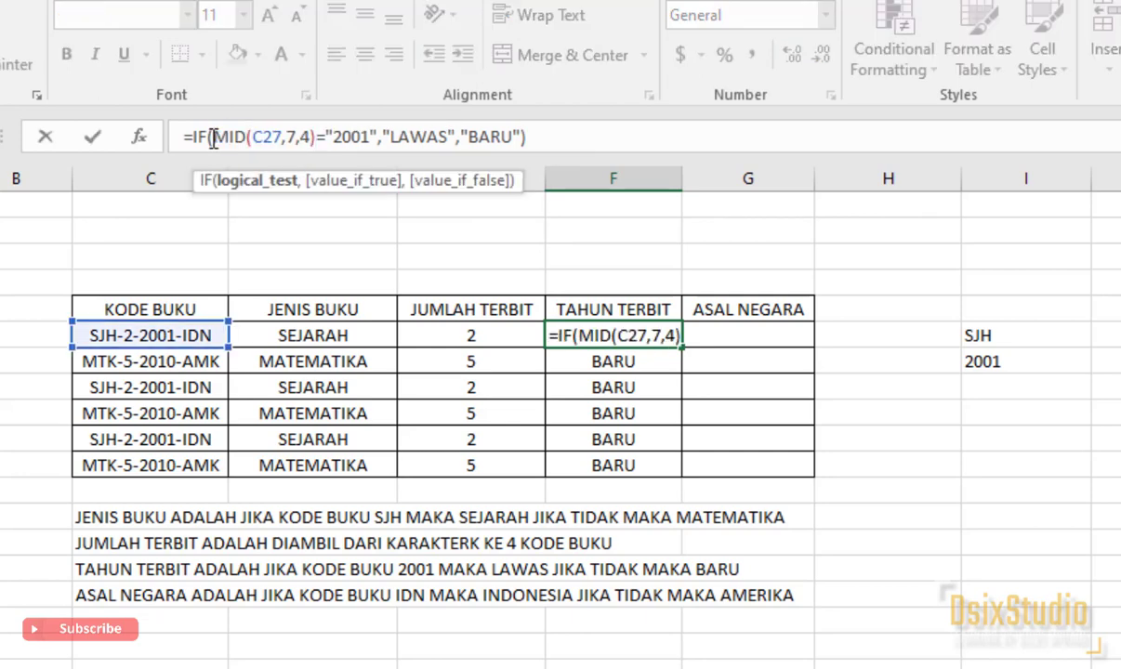
key("Return")
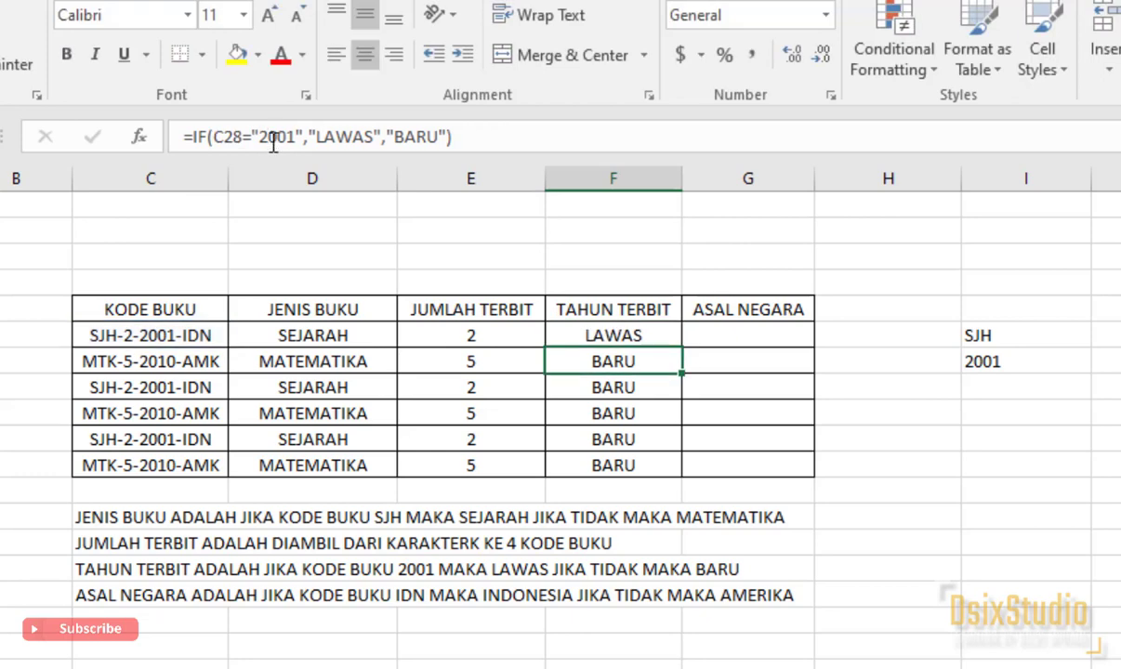
left_click(656, 335)
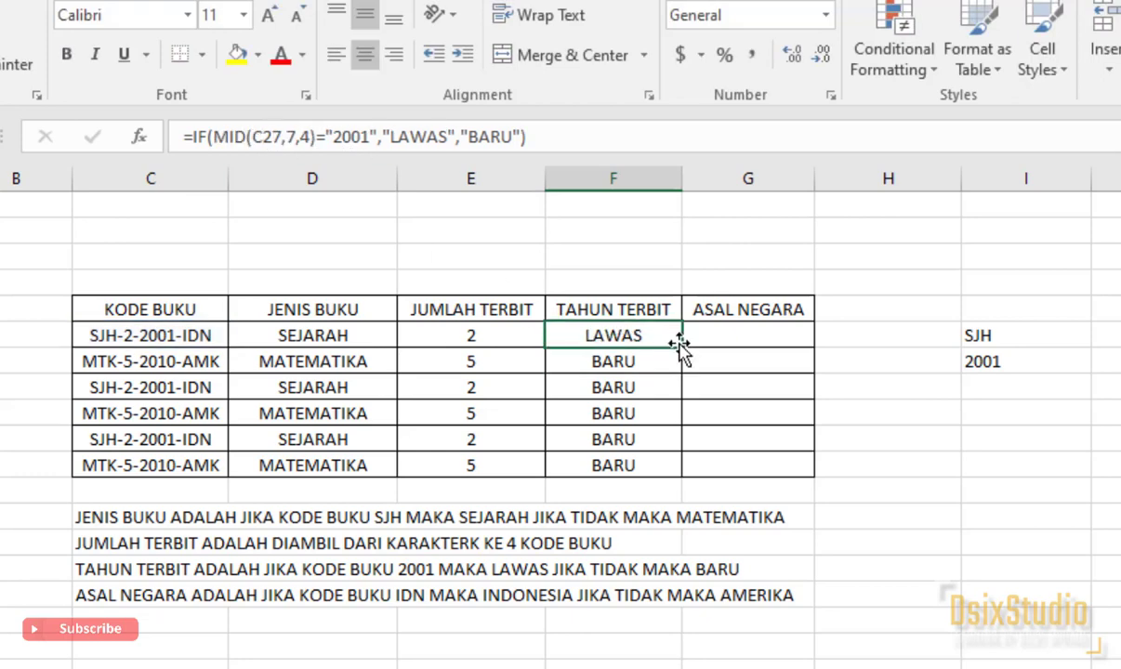
left_click_drag(680, 347, 680, 475)
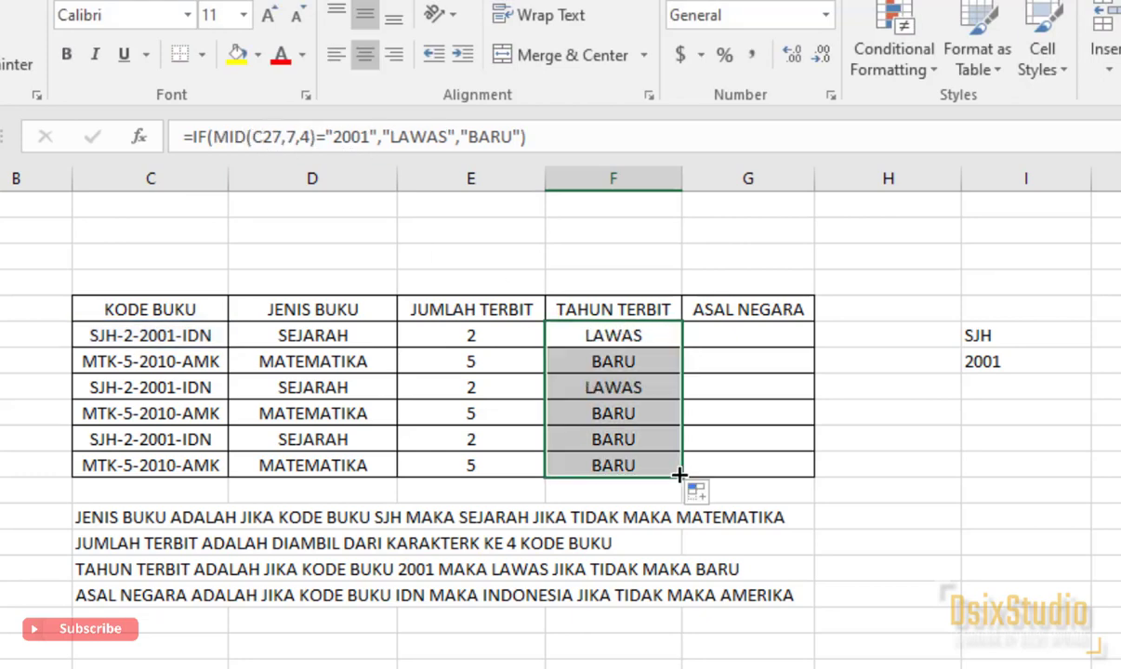
Step: Compare the first three KODE BUKU codes with their TAHUN TERBIT results
left_click(160, 334)
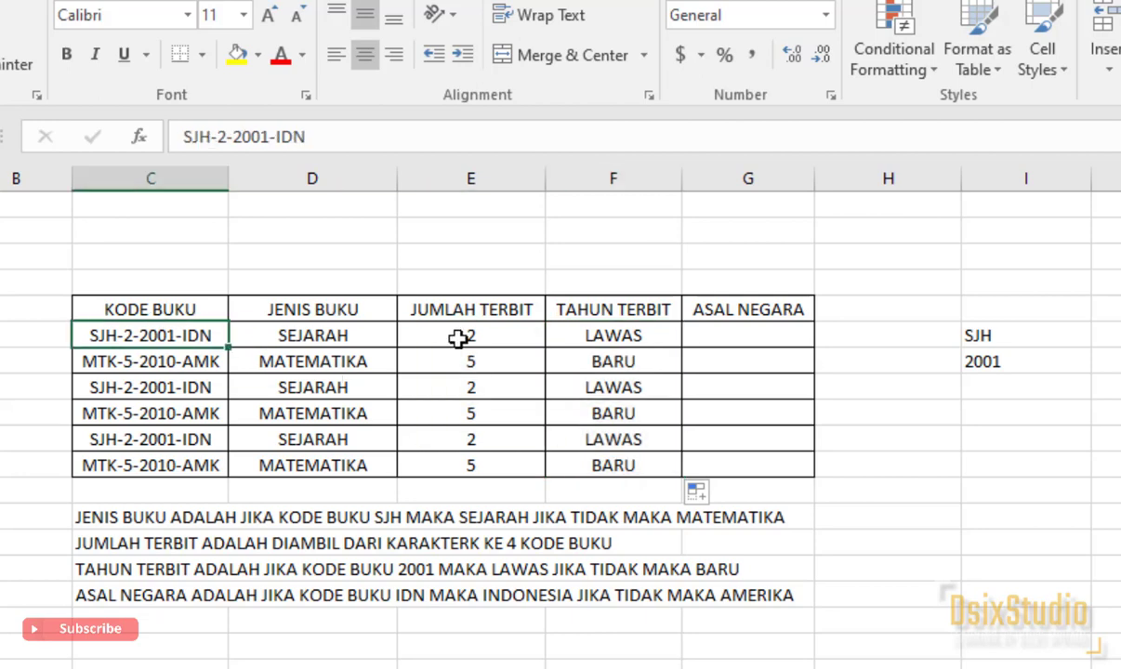
left_click(611, 331)
left_click(191, 361)
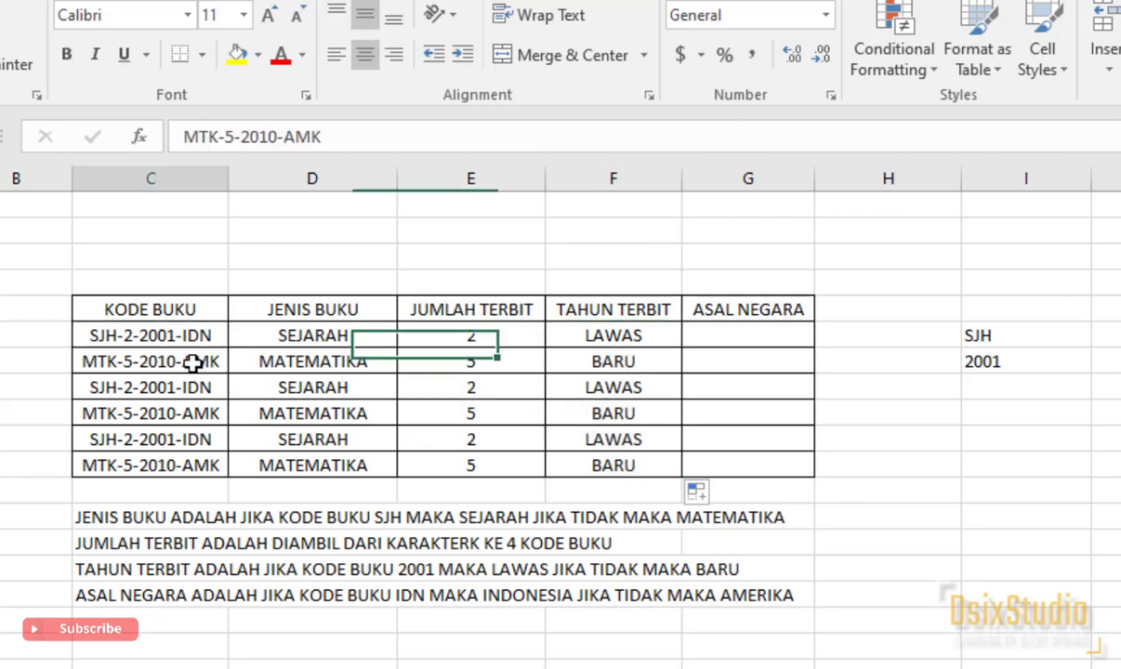
left_click(588, 362)
left_click(188, 386)
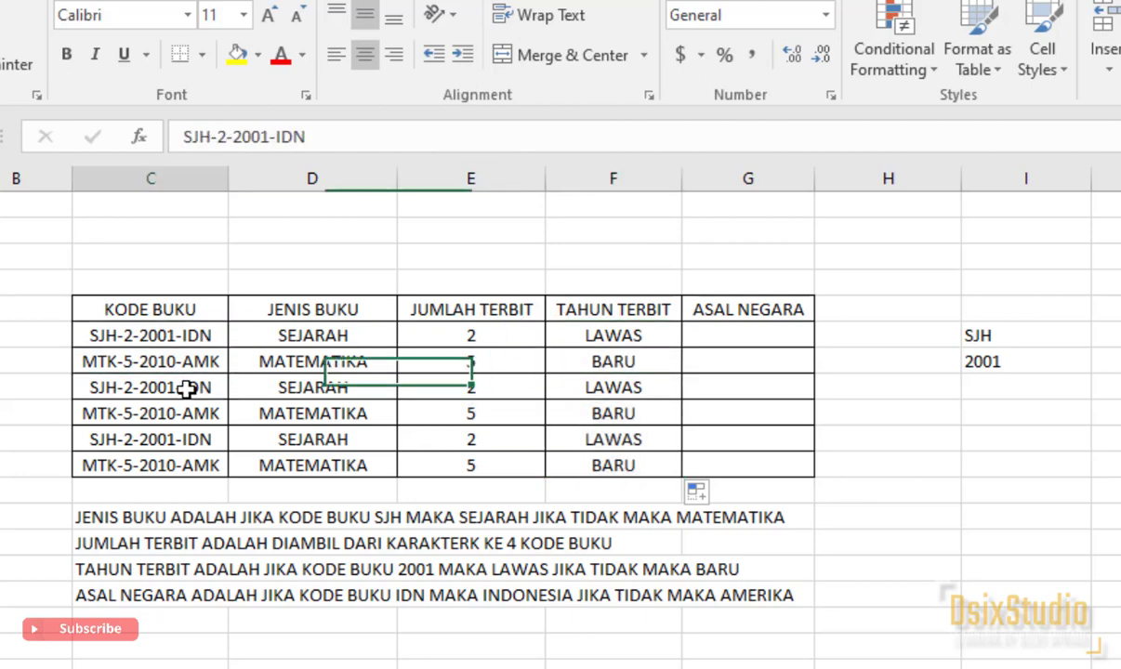
left_click(581, 389)
left_click(1008, 471)
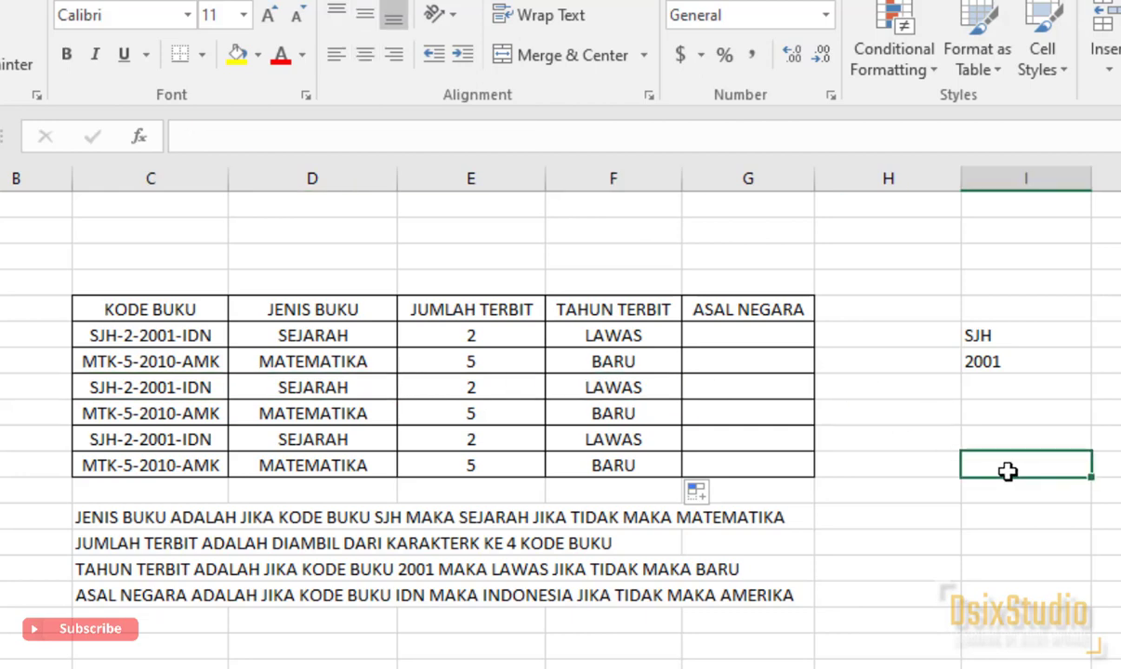
Step: Start an IF formula in G27, the first ASAL NEGARA cell, with RIGHT(C27,3) in its logical test
left_click(735, 337)
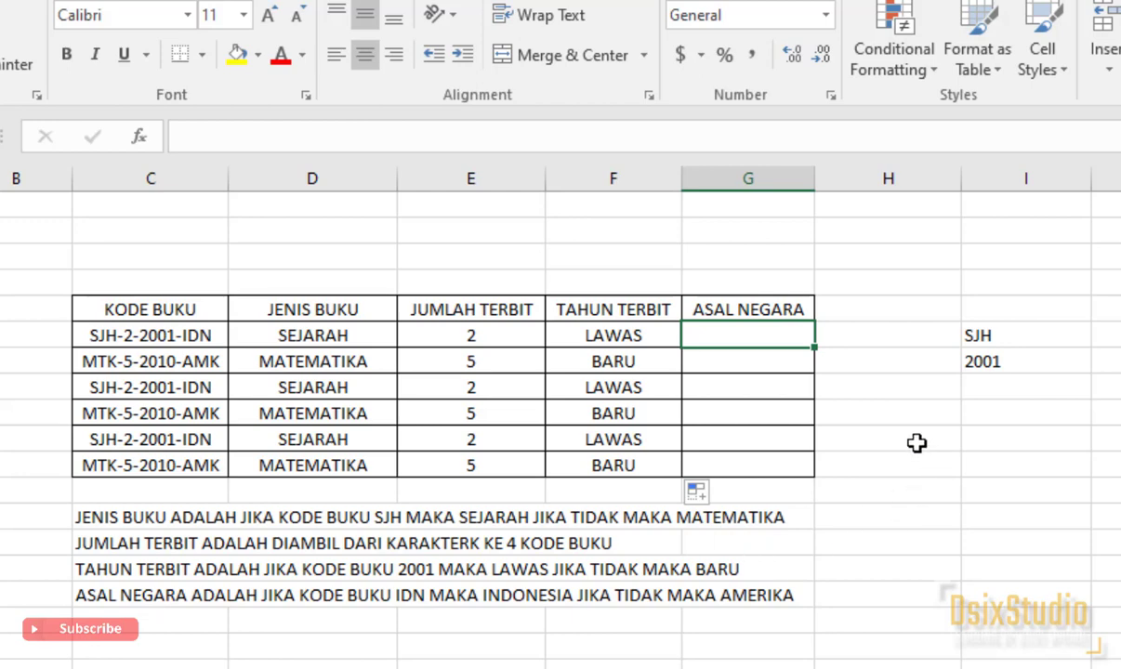
left_click(762, 338)
type("=")
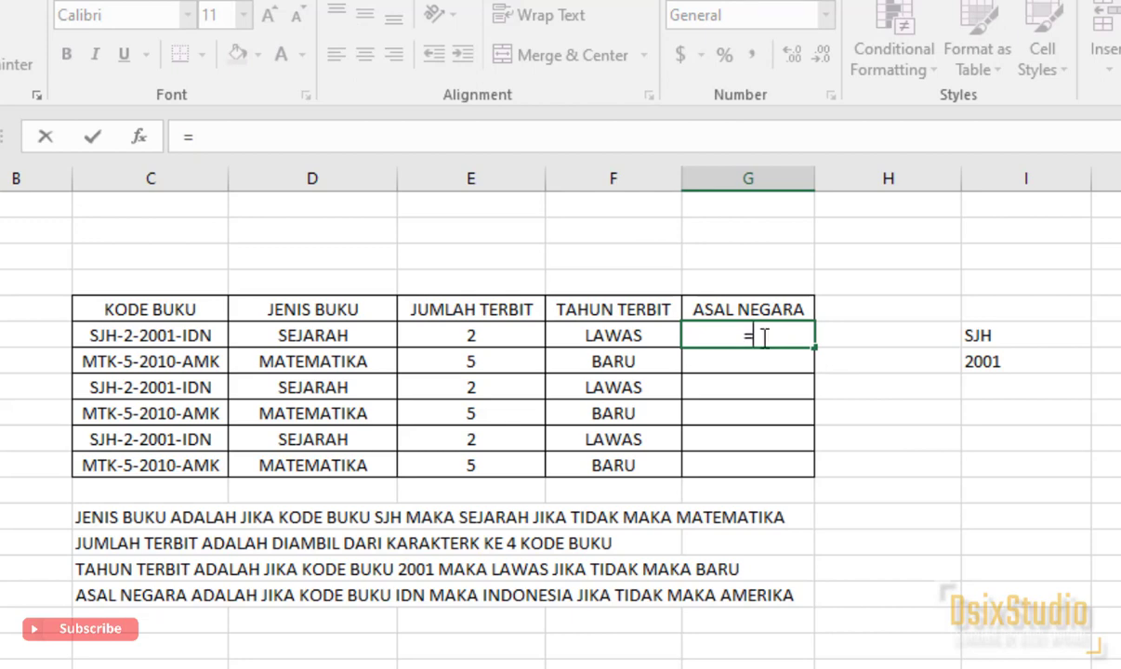
type("I")
double_click(824, 364)
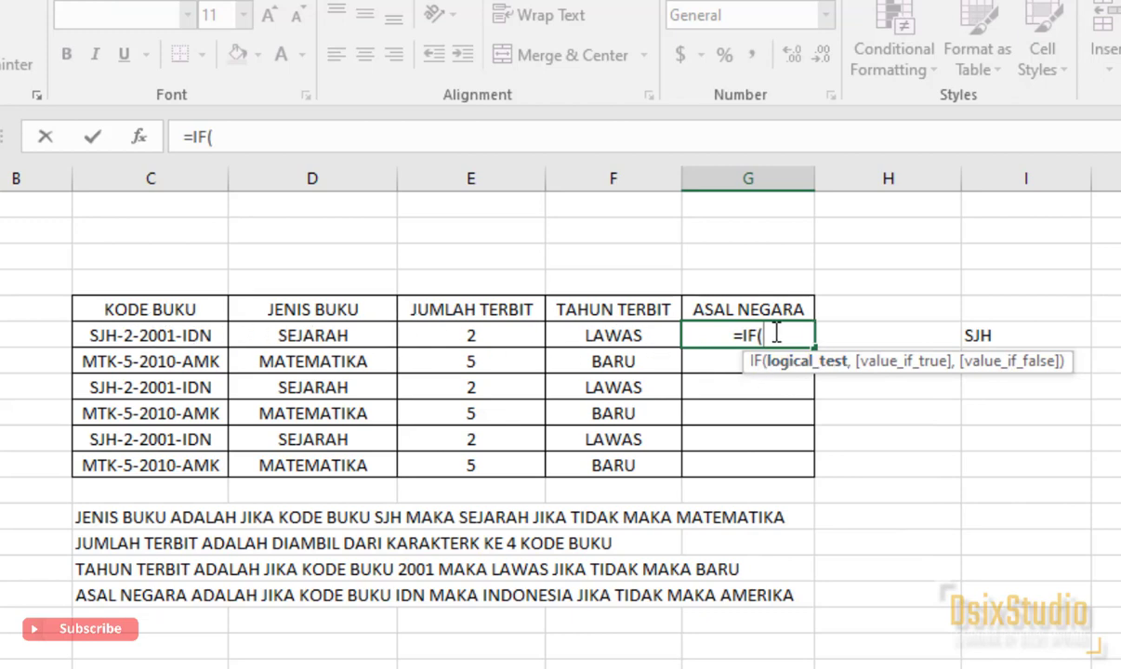
type("RI")
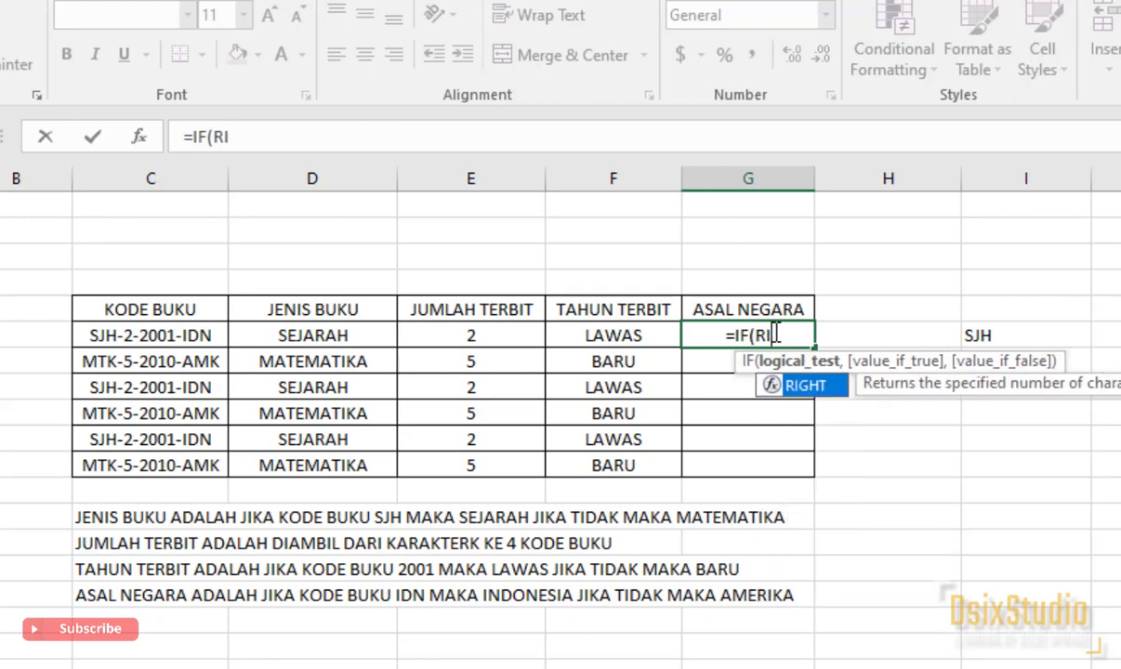
double_click(805, 383)
left_click(188, 336)
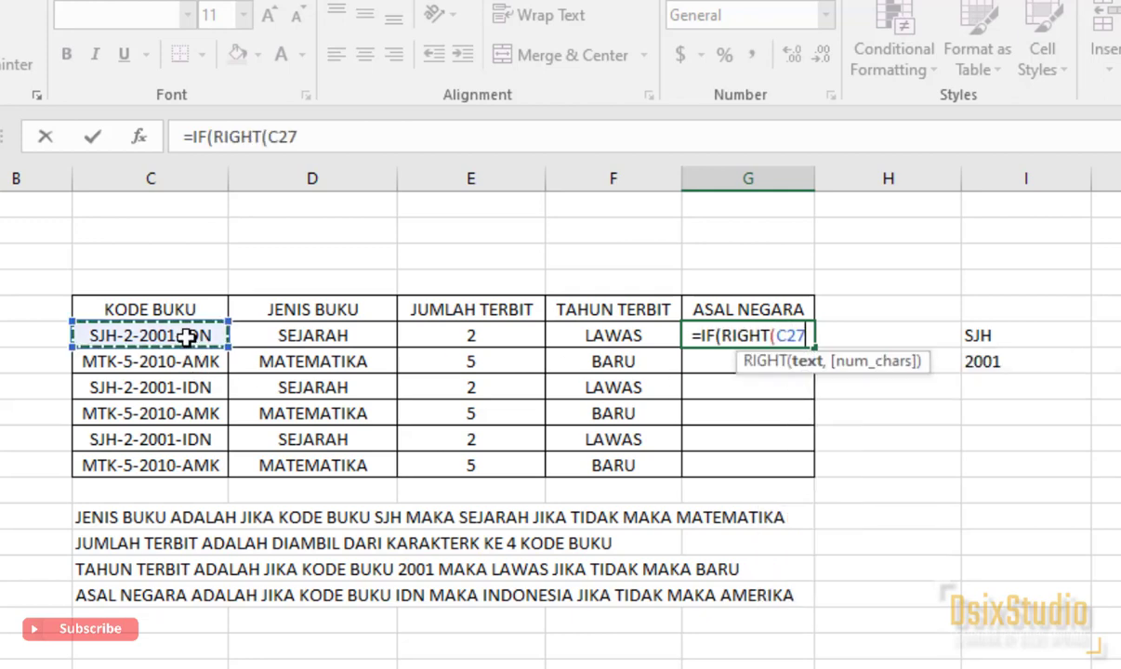
type(",")
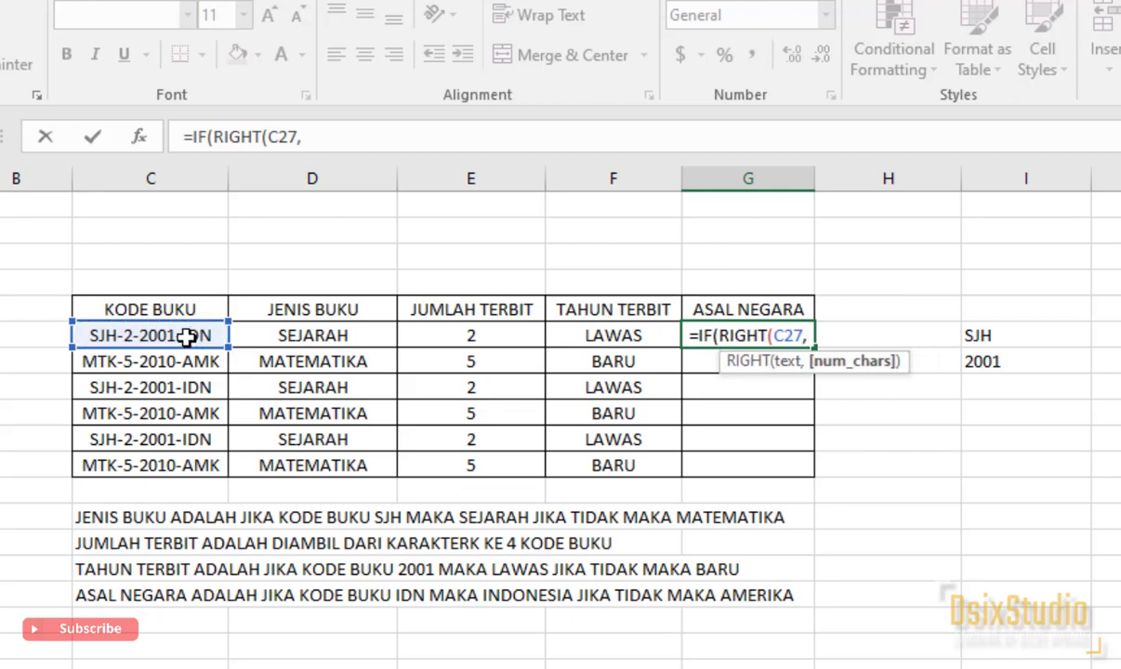
type("3)")
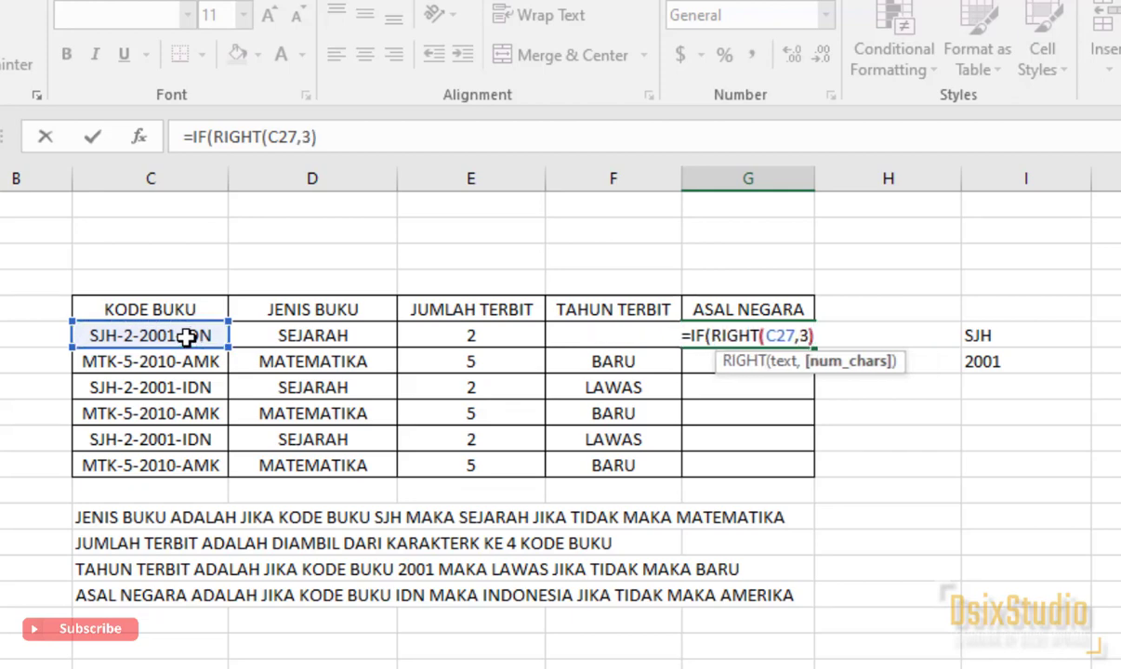
Step: Complete G27's IF formula with the test ="IDN" and the results "INDONESIA" and "AMERIKA", and fill it down through G32
type("=")
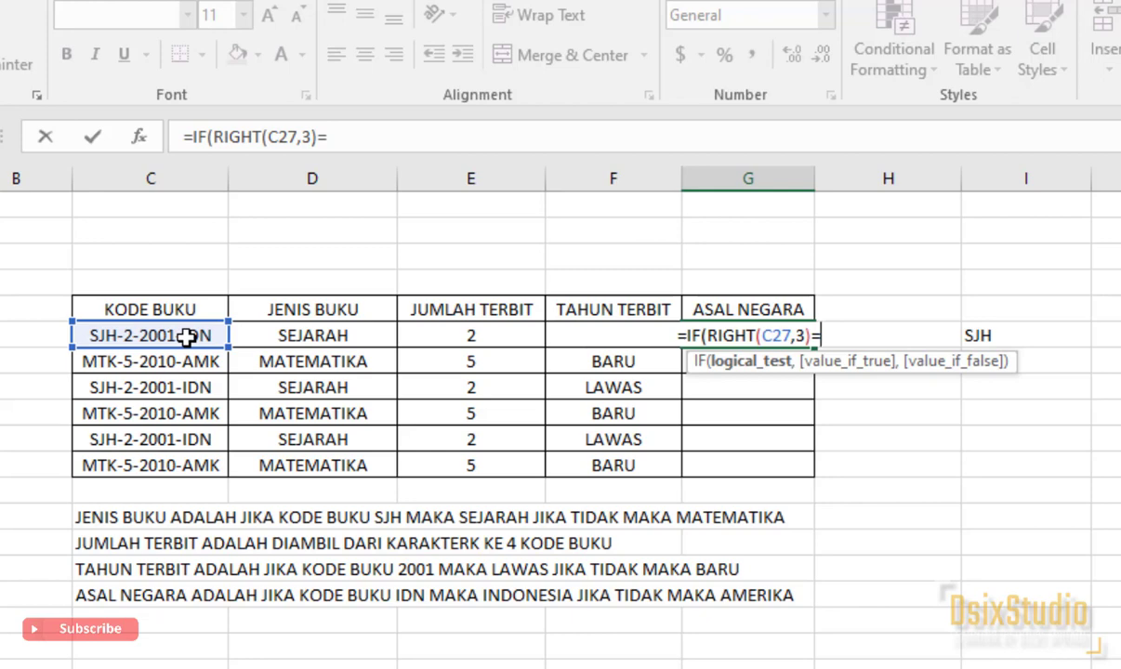
type("\"IDN")
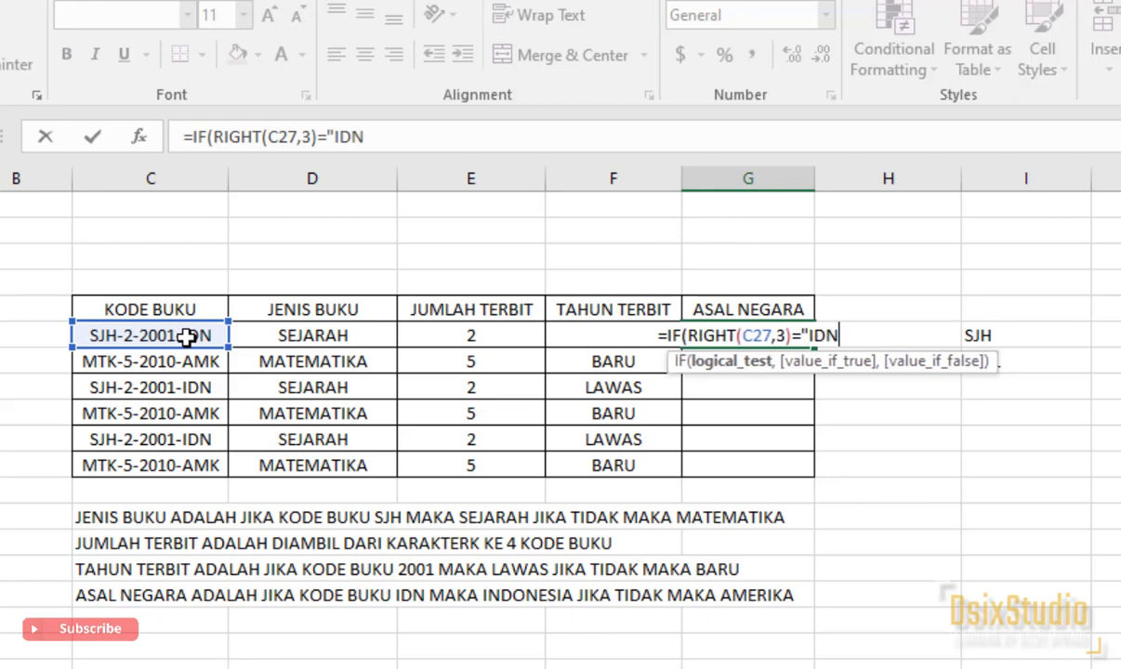
type("\",")
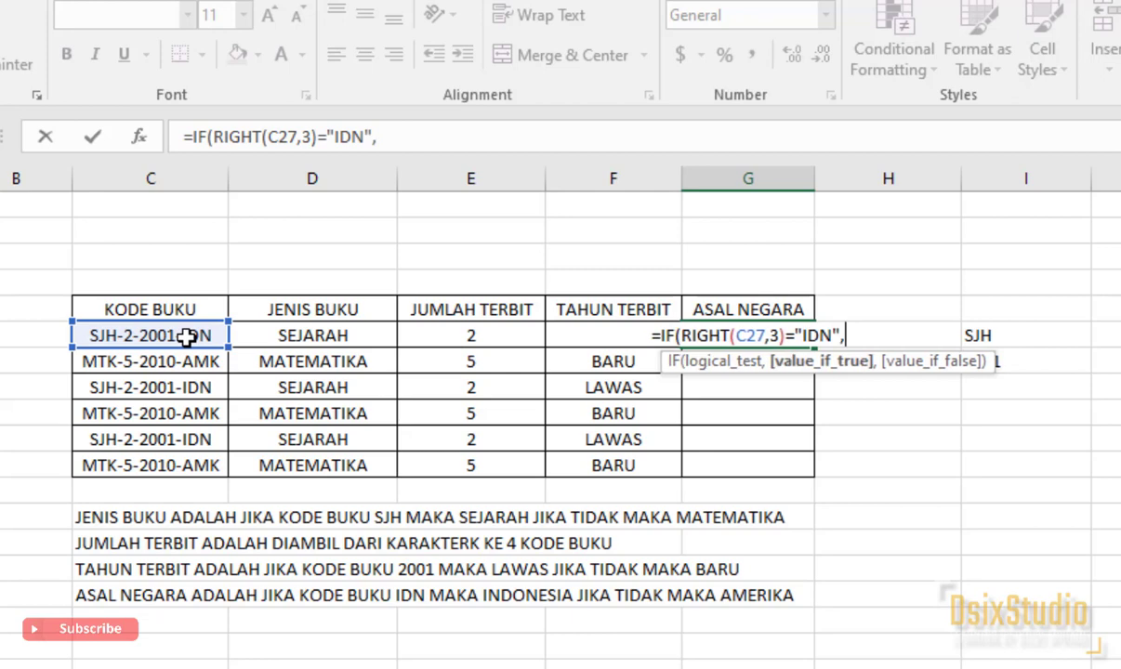
type("\"INDOE")
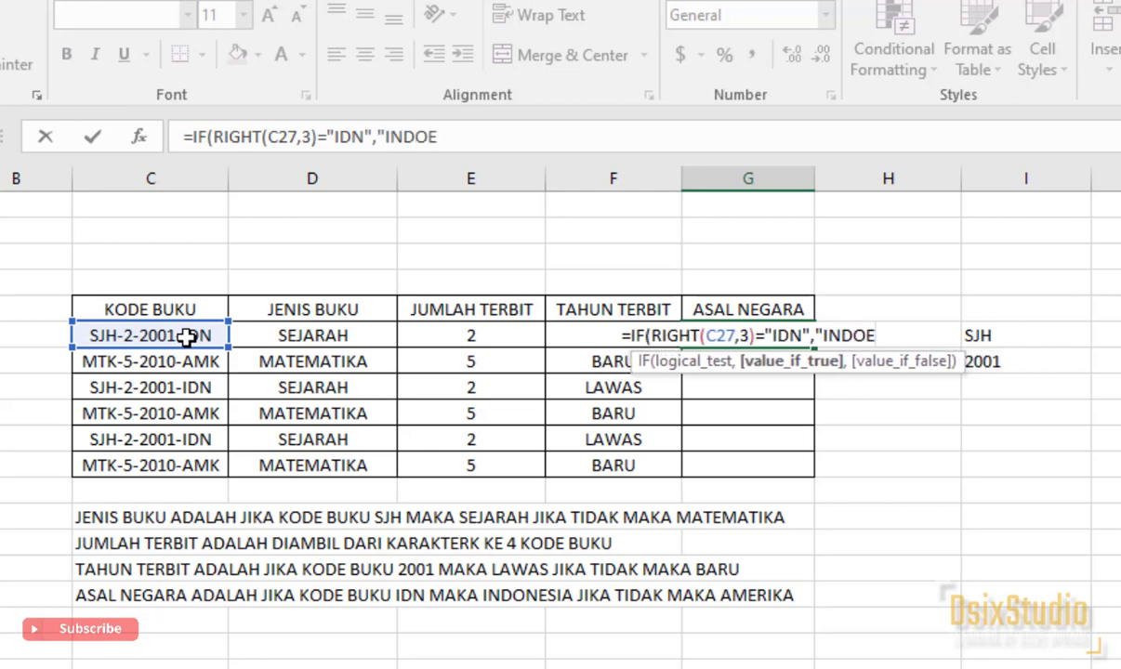
key("BackSpace")
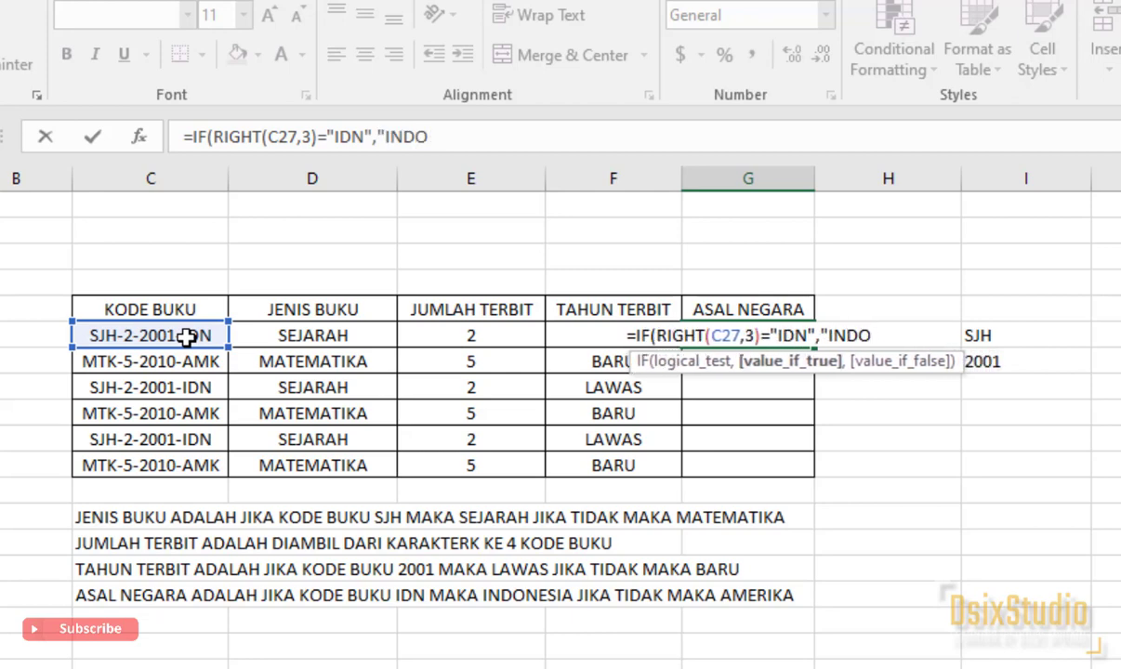
type("NESIA\"")
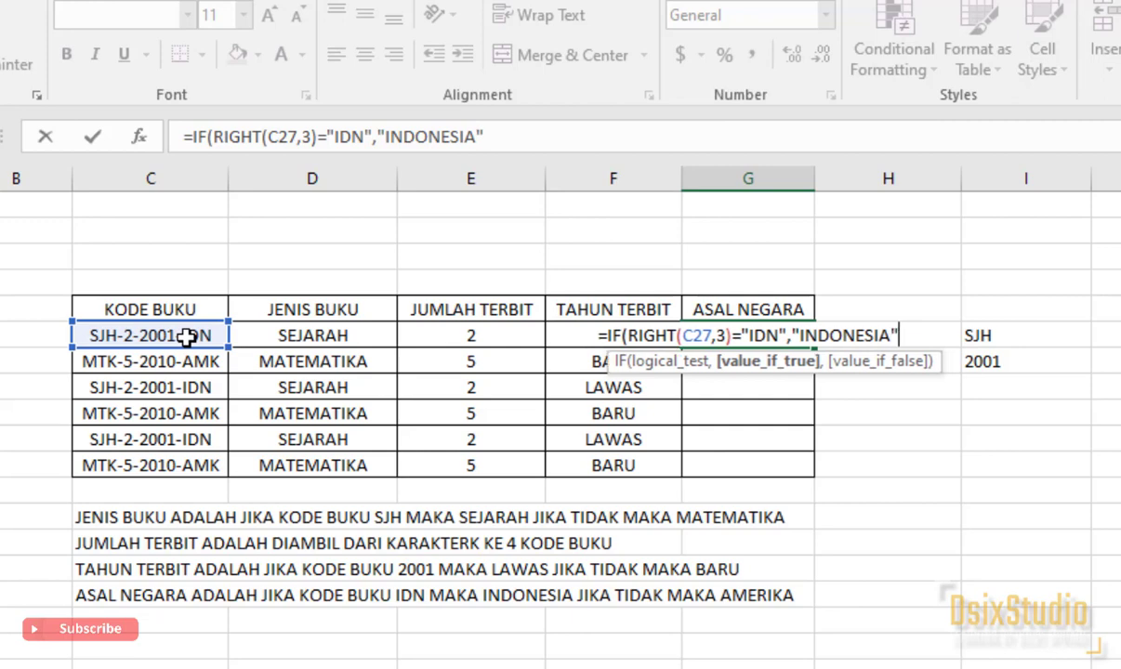
type(",")
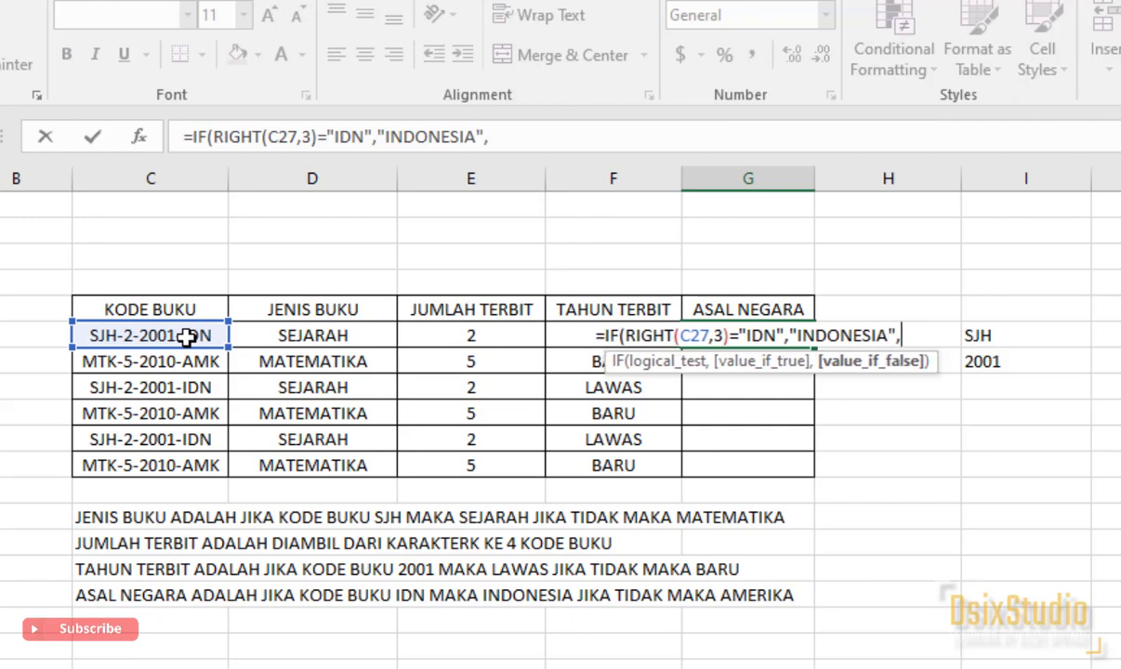
type("\"AMERIK")
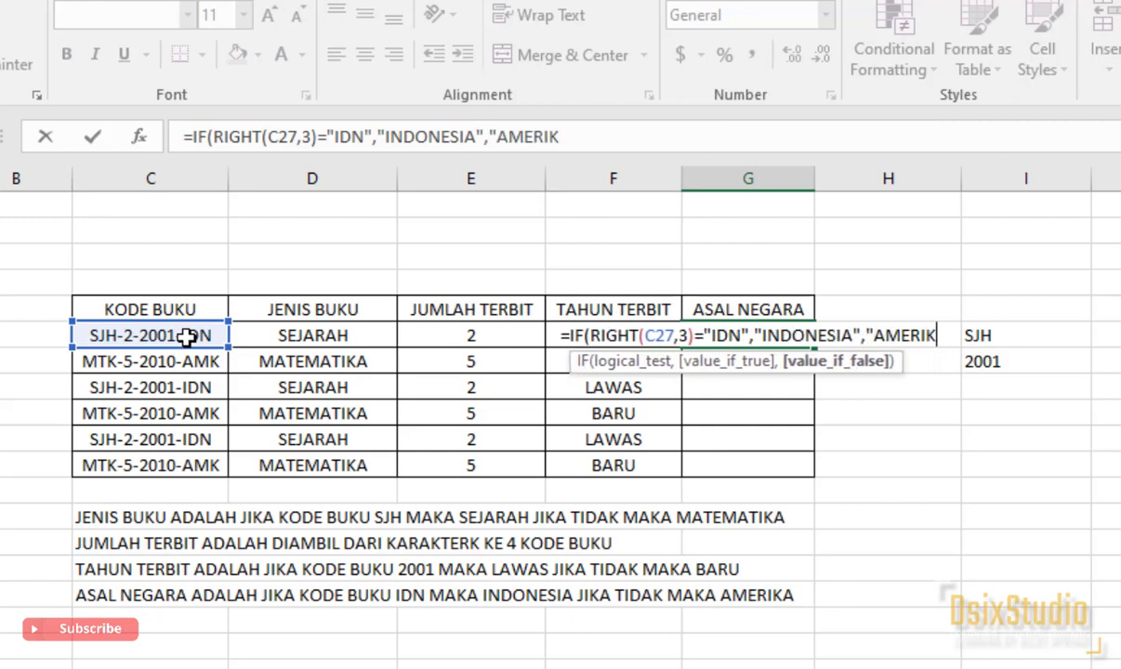
type("A\")")
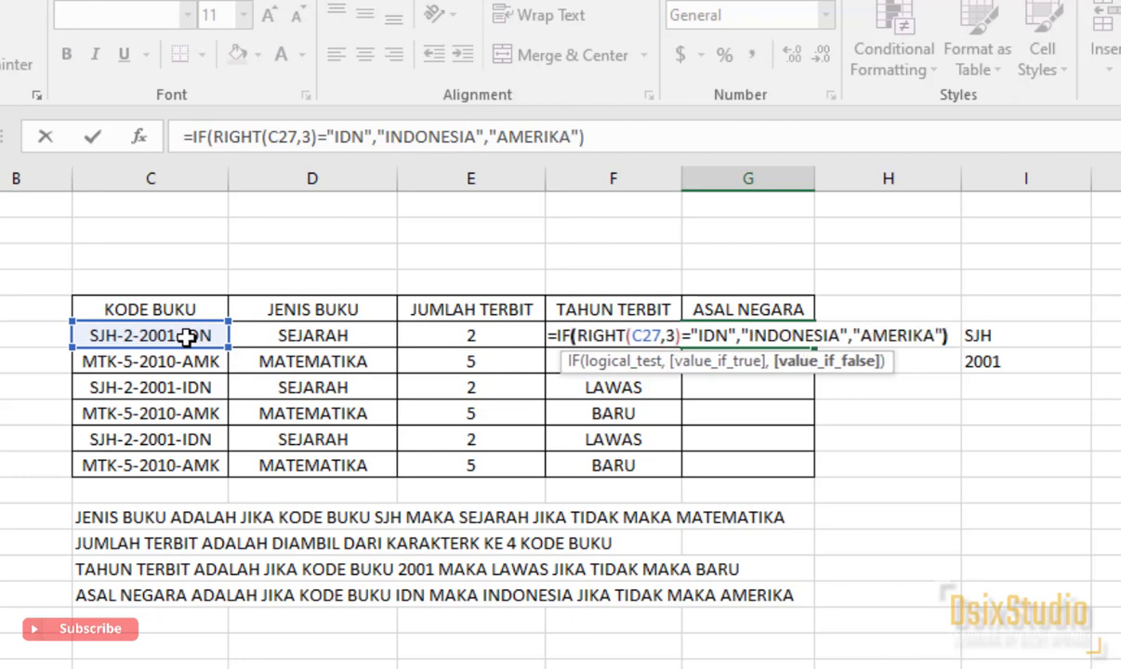
key("Return")
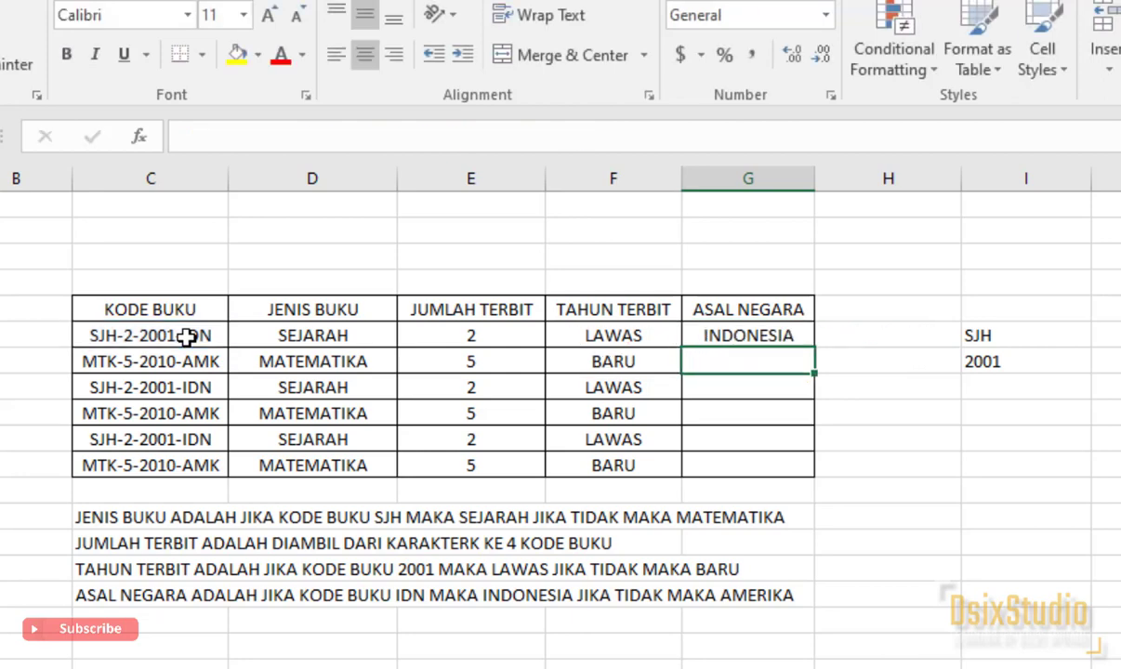
left_click(756, 339)
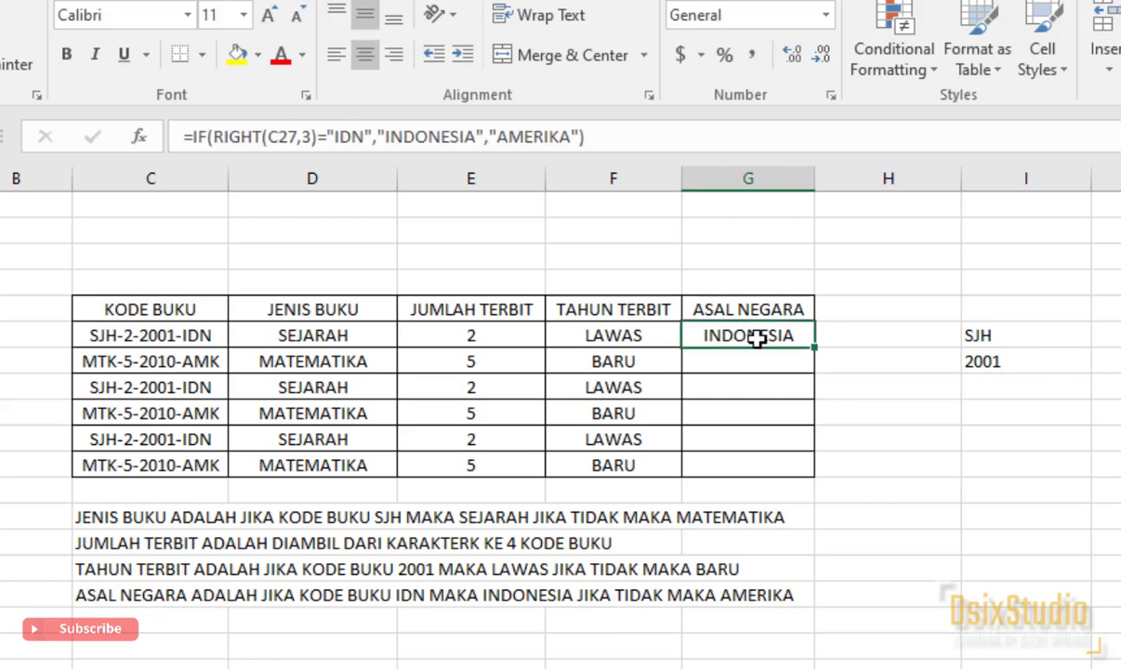
left_click_drag(814, 346, 815, 472)
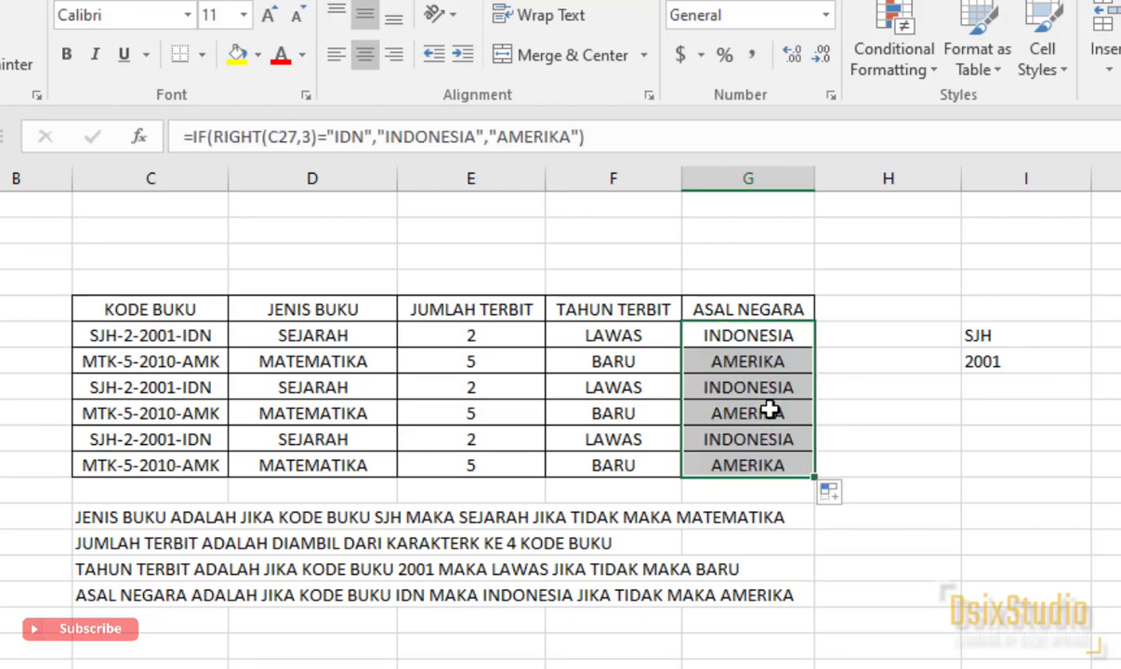
Step: Review the ASAL NEGARA formulas in G32 and G27, the TAHUN TERBIT formula in F27 and the helper formula in I27
left_click(776, 462)
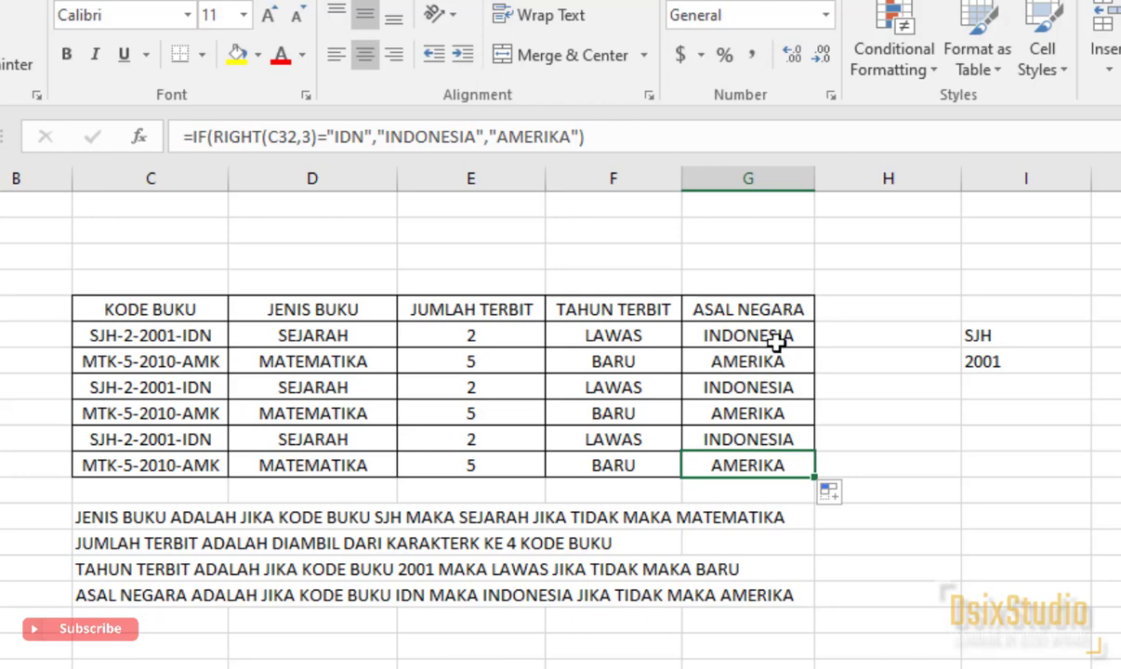
left_click(704, 340)
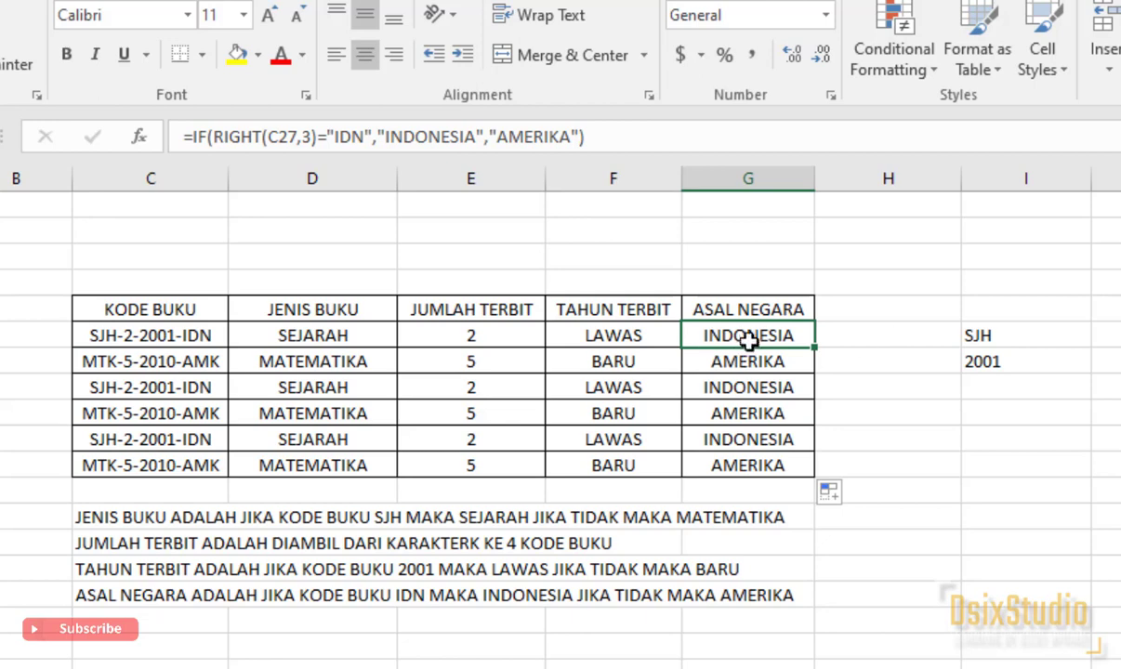
double_click(749, 335)
key("Return")
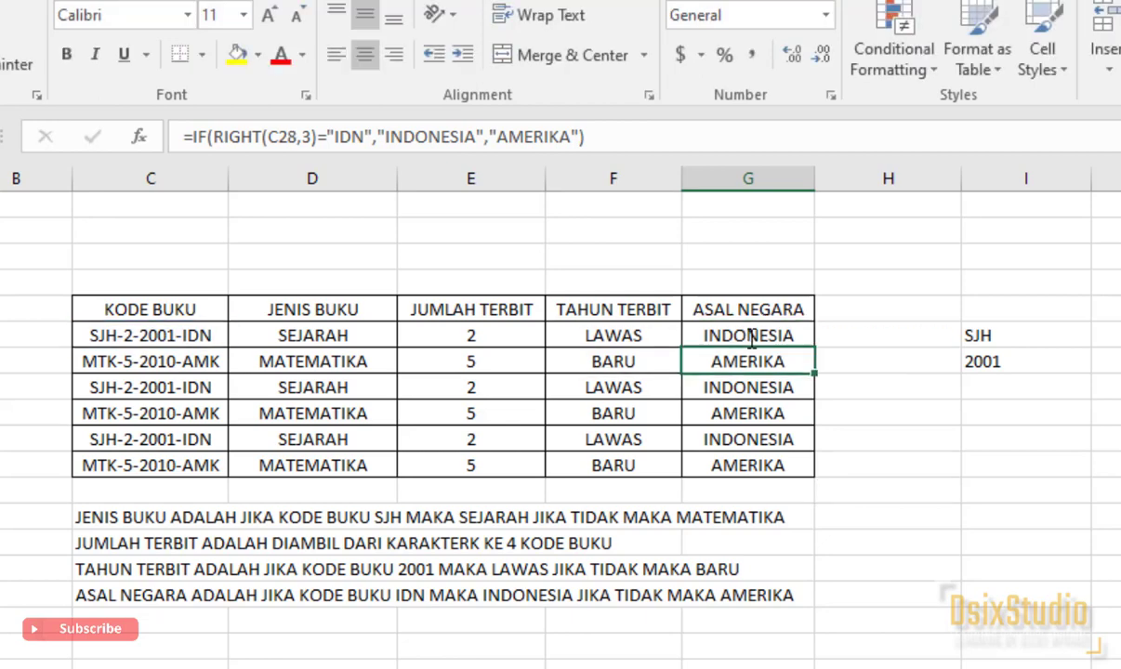
left_click(585, 335)
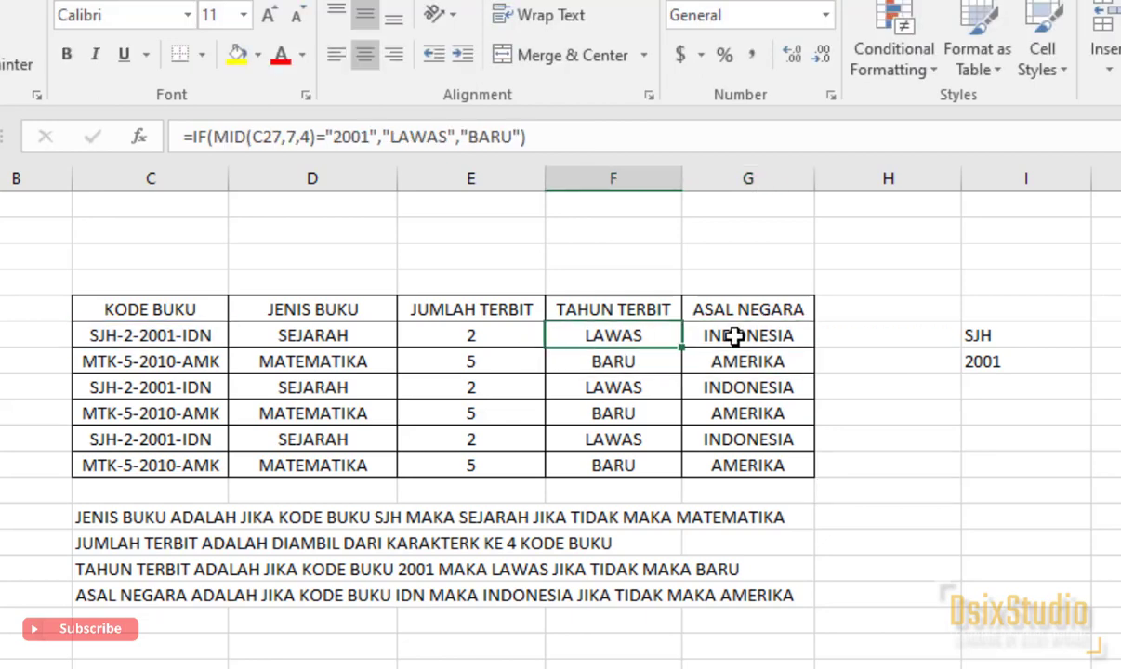
left_click(986, 335)
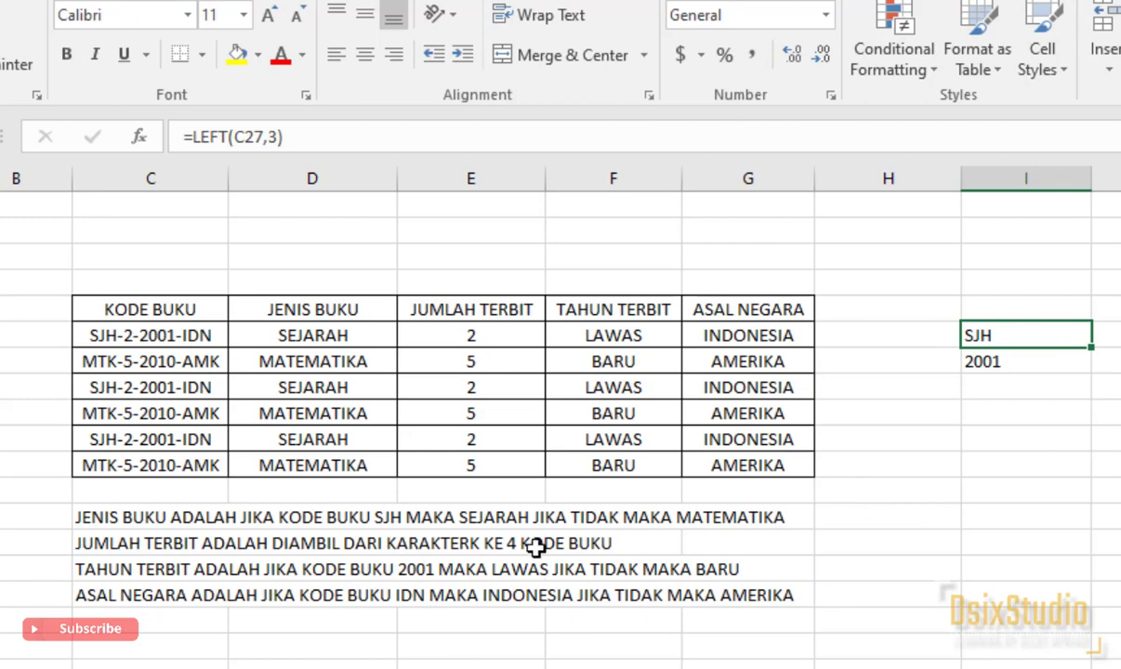
Step: Enter the number 1000000 in cell I30 beside the book table
left_click(1033, 415)
type("10")
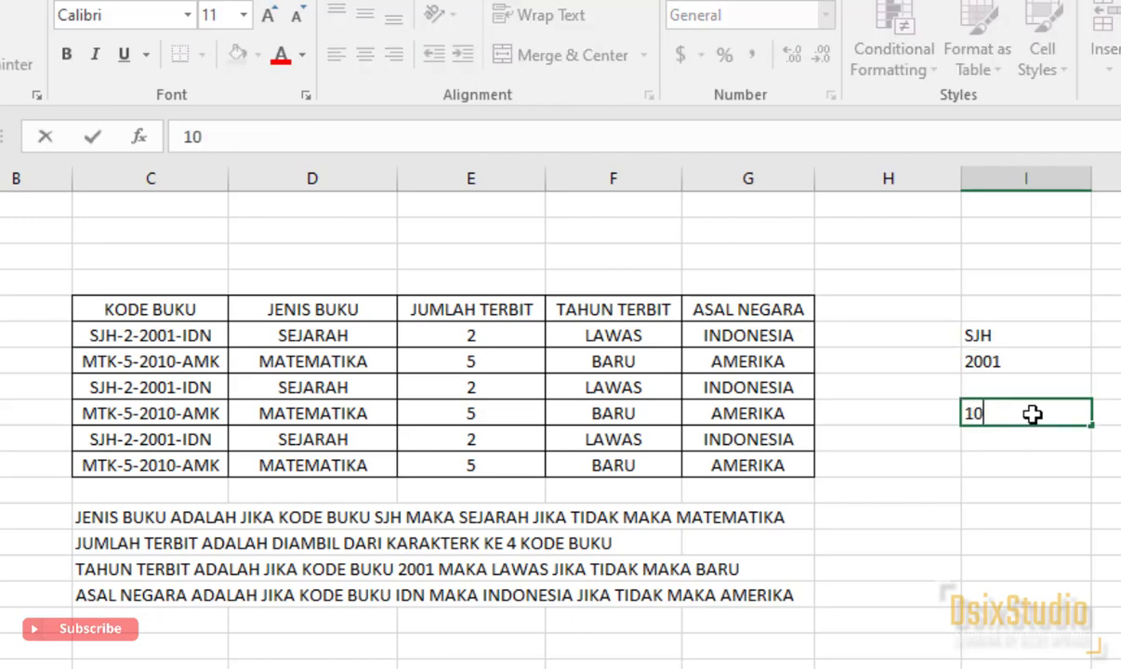
type("00000")
key("Return")
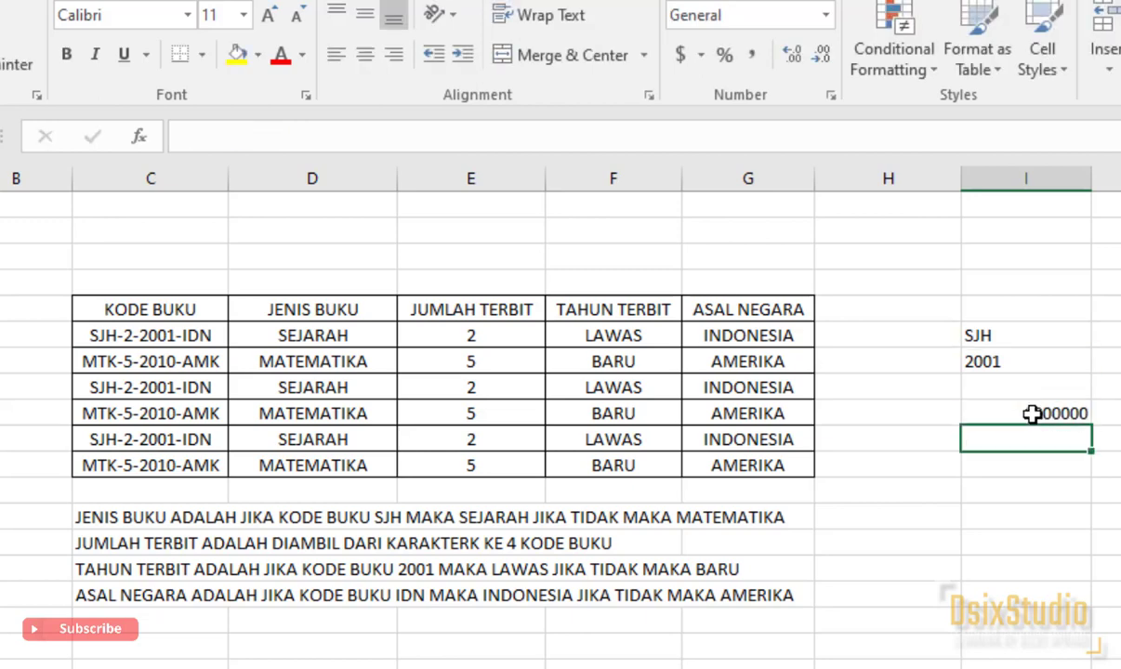
Step: Format I30 with a thousands separator and no decimal places
left_click(1033, 415)
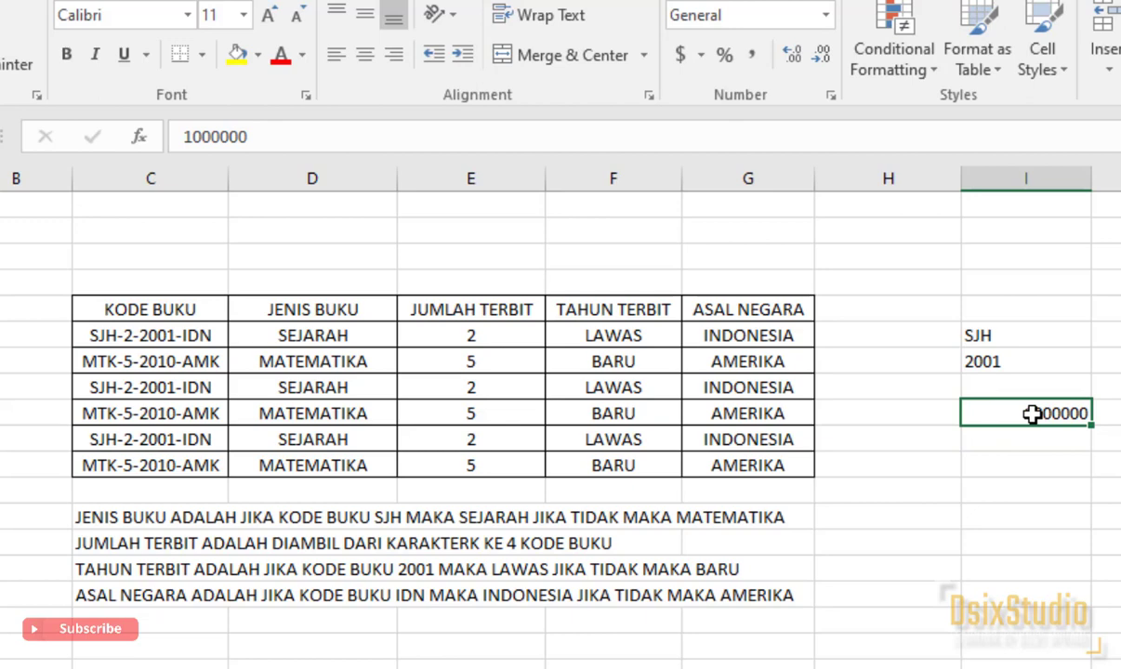
left_click(755, 57)
left_click(800, 58)
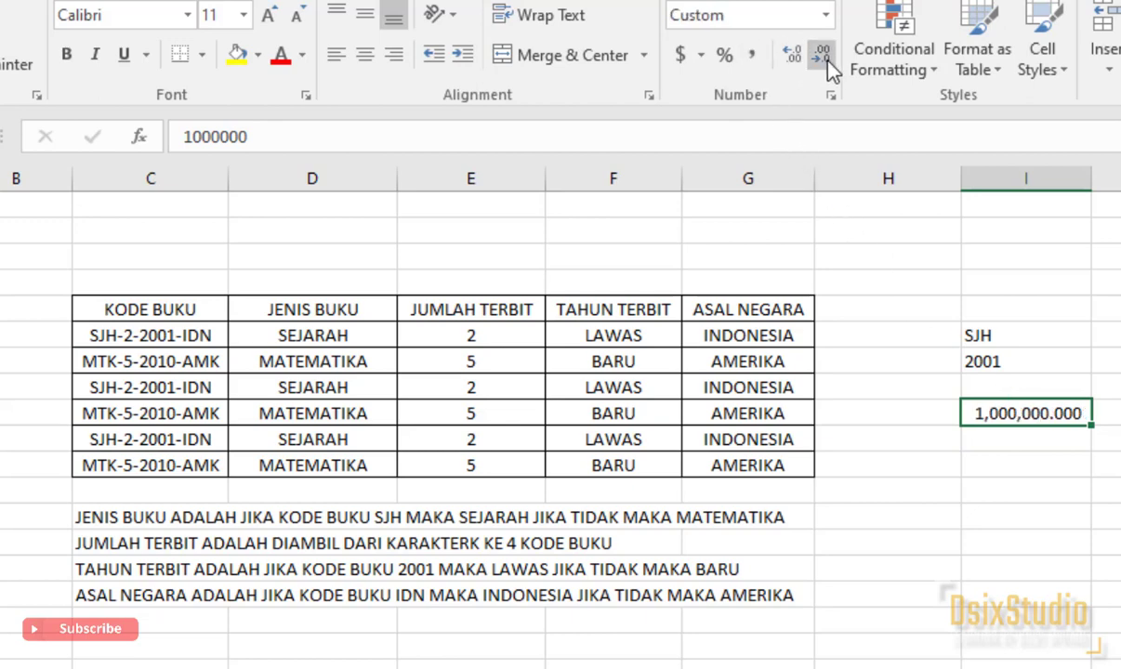
left_click(823, 58)
left_click(823, 58)
left_click(823, 58)
Step: Calculate 15% of the amount in I30 in cell I32 with the formula =15%*I30, and check the cell
left_click(988, 464)
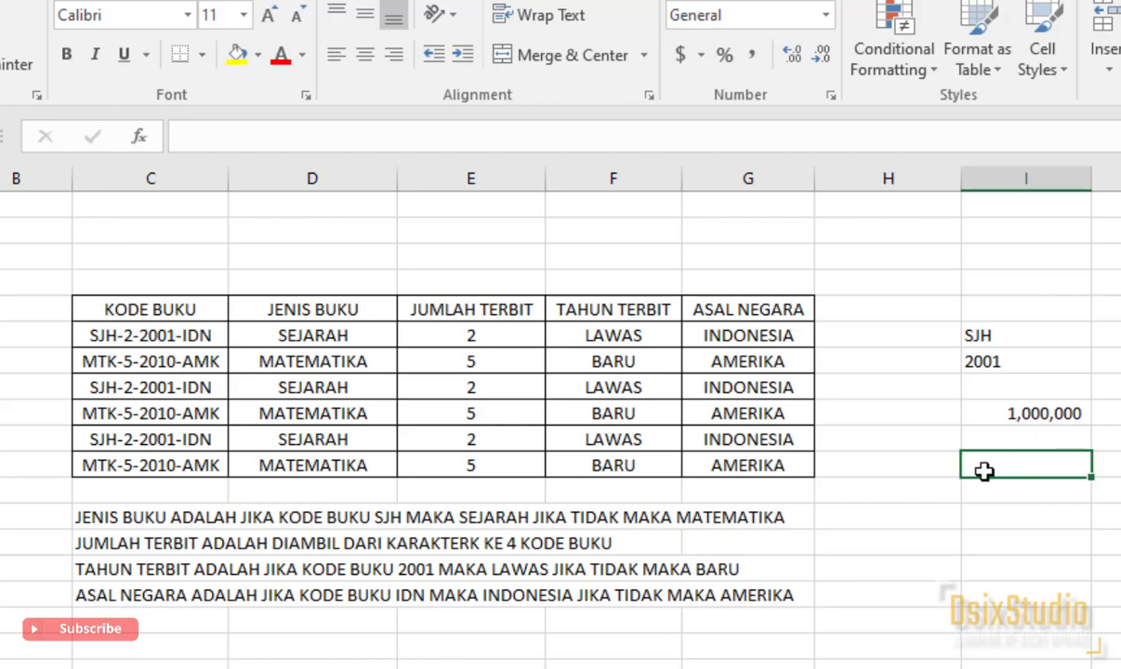
type("=")
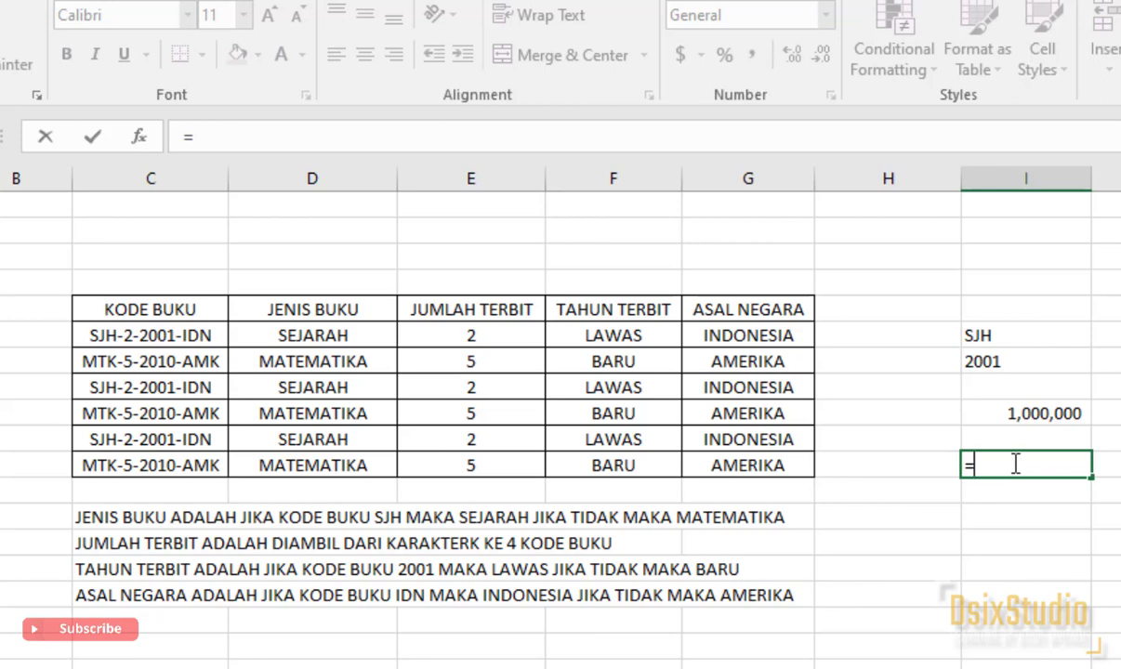
type("15")
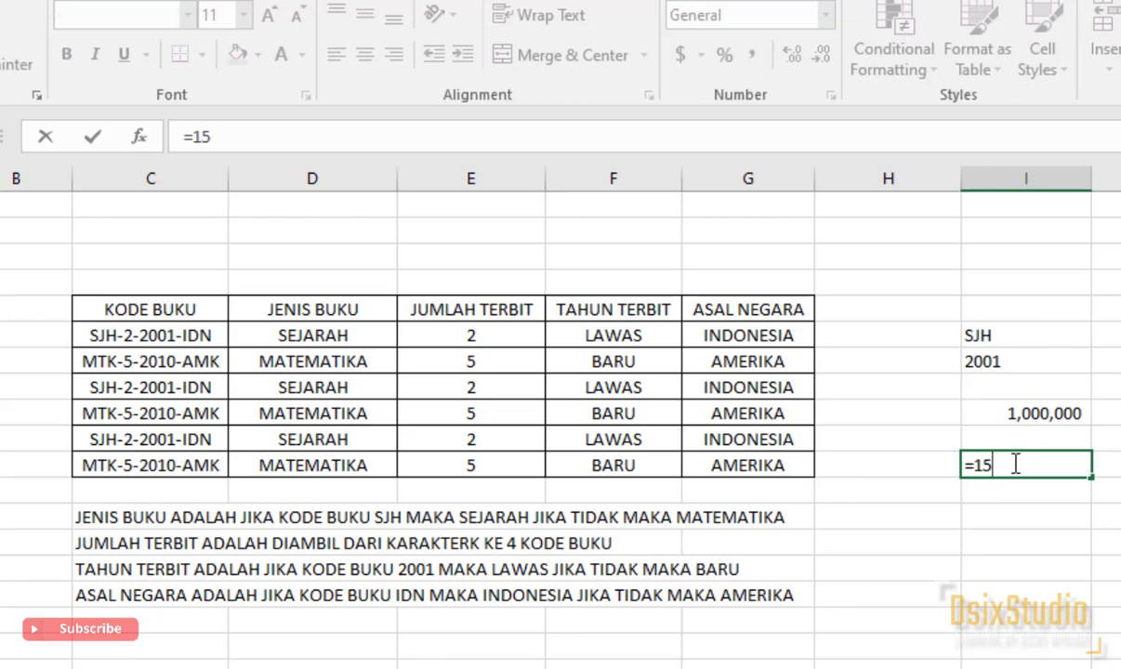
type("%*")
left_click(1035, 415)
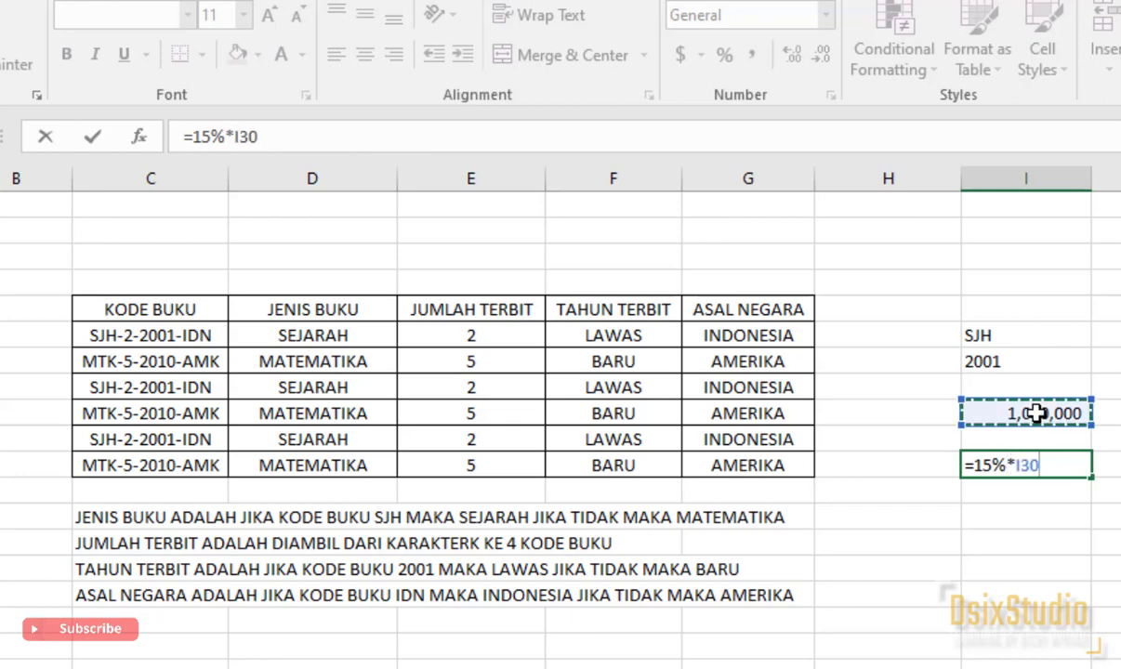
key("Return")
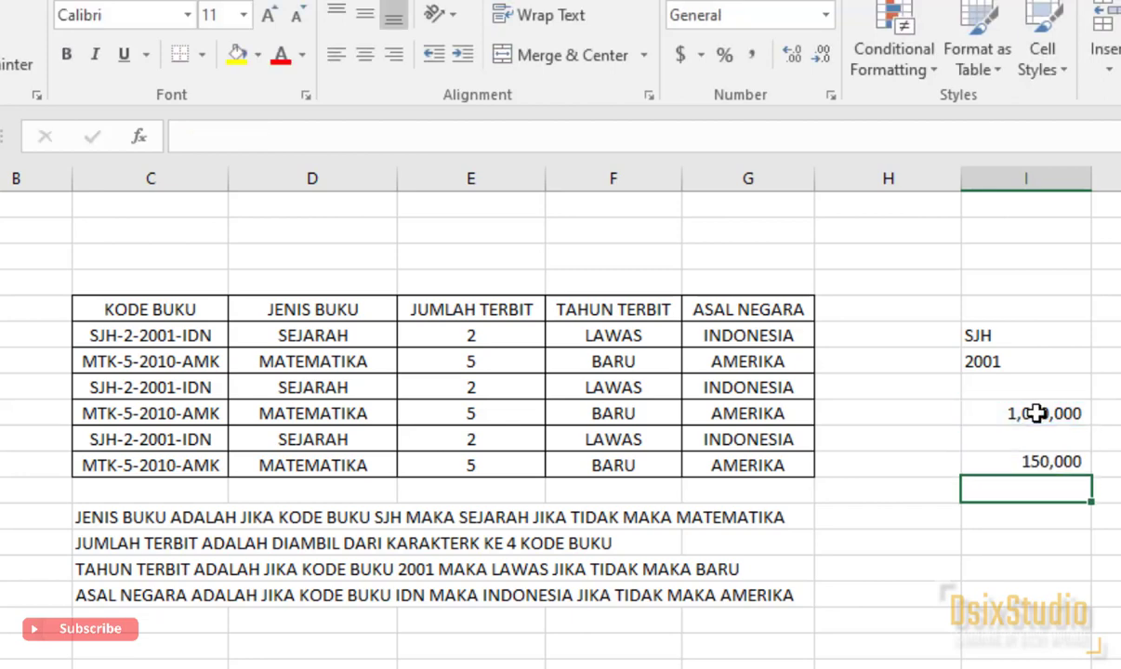
left_click(1053, 467)
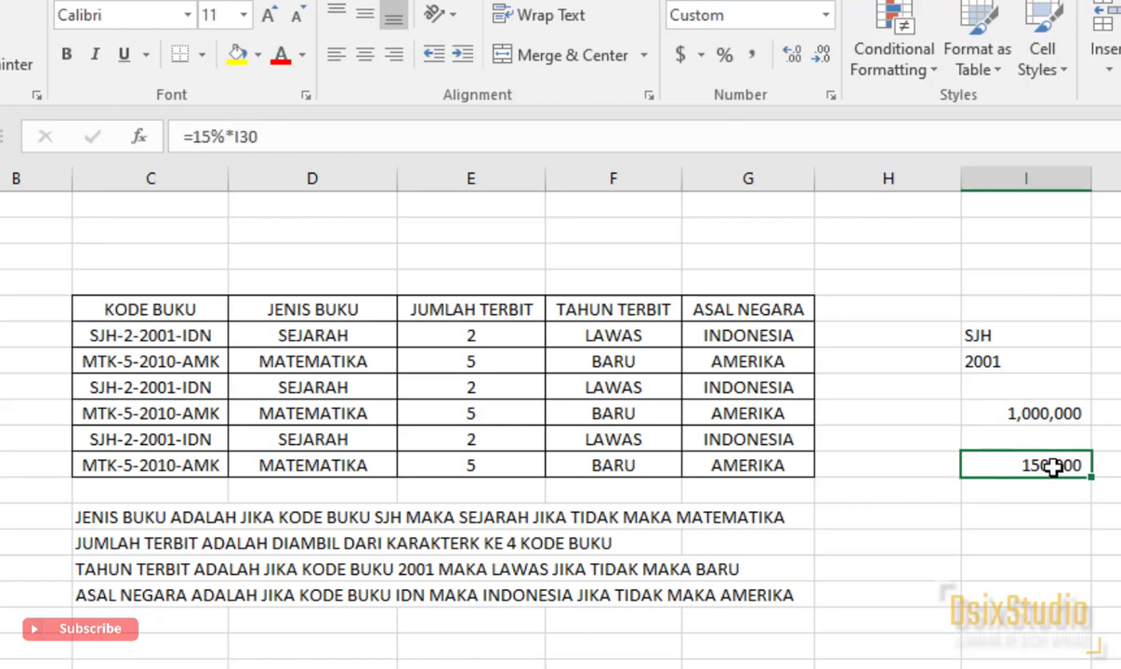